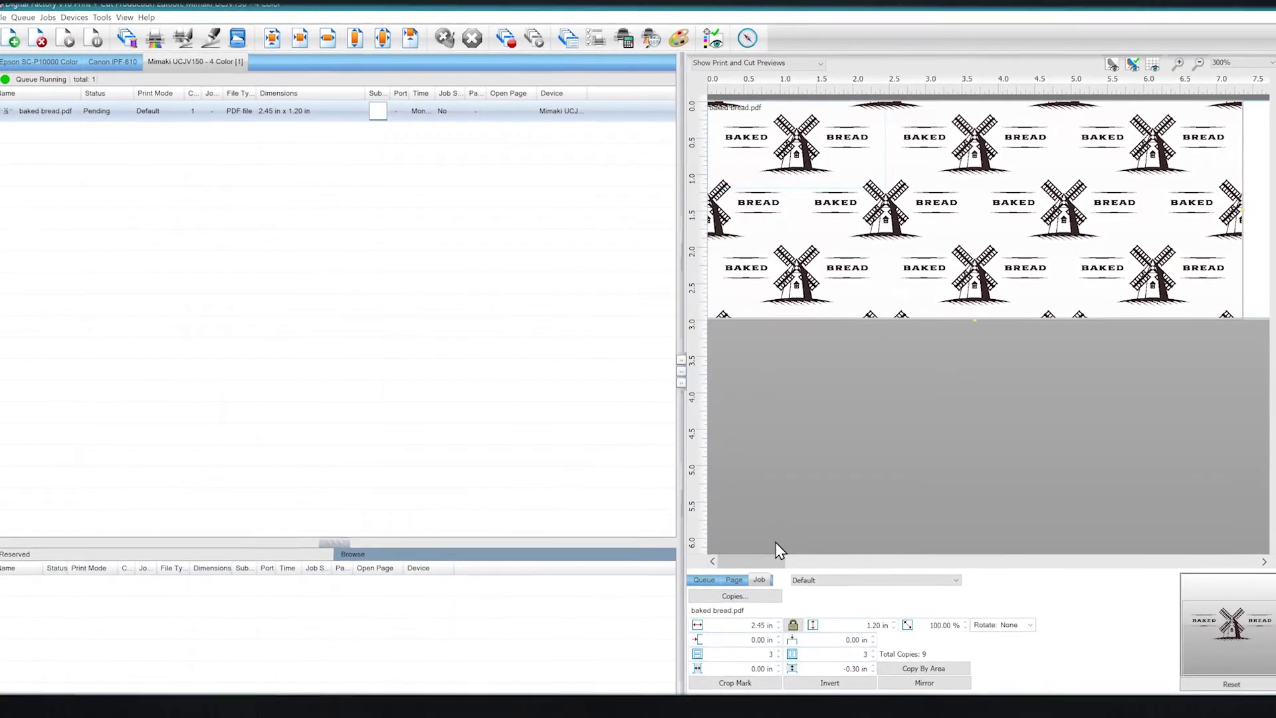
Zoom the preview out to view the whole roll filled with baked bread copies.
{"action": "left_click", "coordinate": [734, 579]}
{"action": "scroll", "coordinate": [1180, 196], "scroll_direction": "down", "scroll_amount": 6}
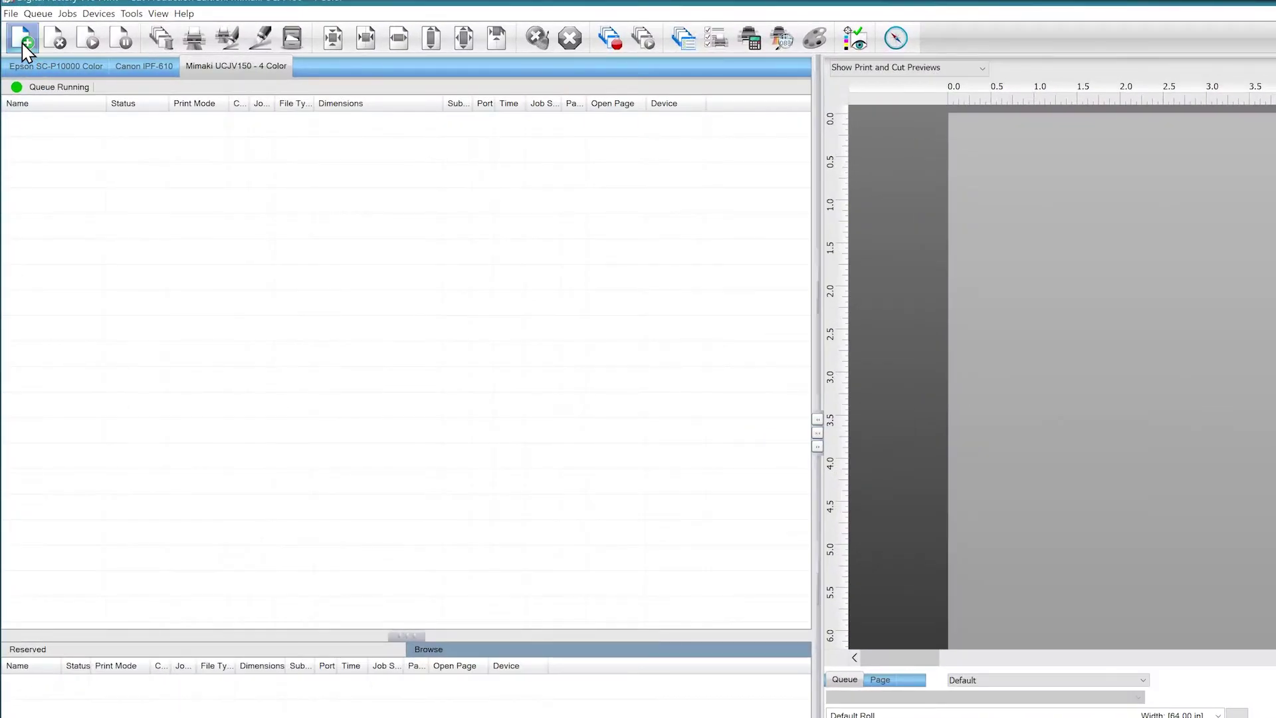
Add baking2.pdf from the Step and Repeat Demo folder to the queue as a new job.
{"action": "left_click", "coordinate": [21, 41]}
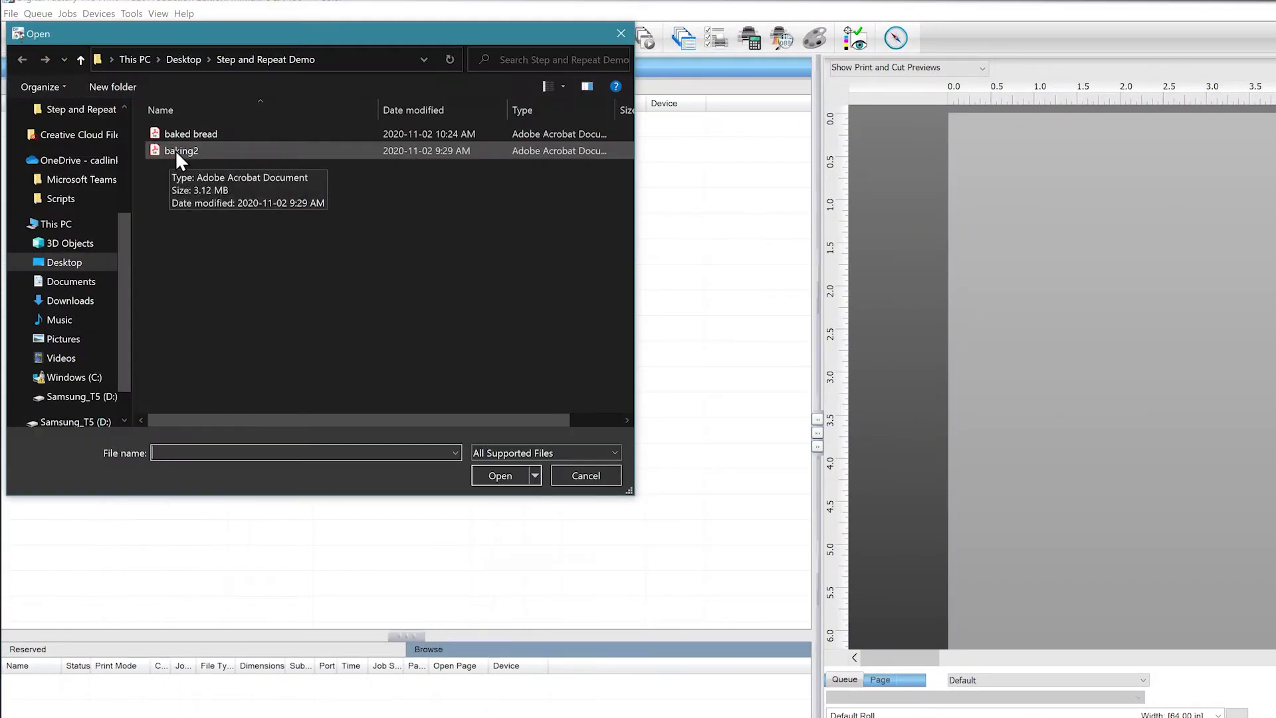
{"action": "left_click", "coordinate": [176, 152]}
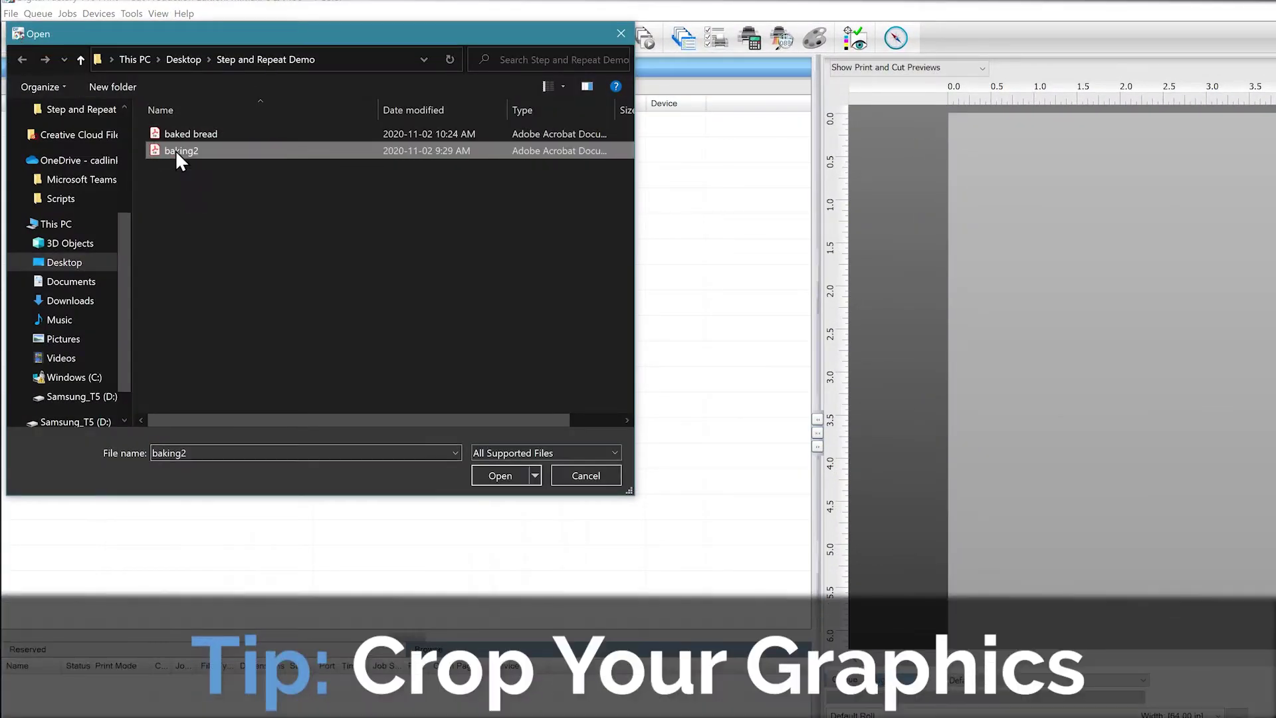
{"action": "left_click", "coordinate": [488, 475]}
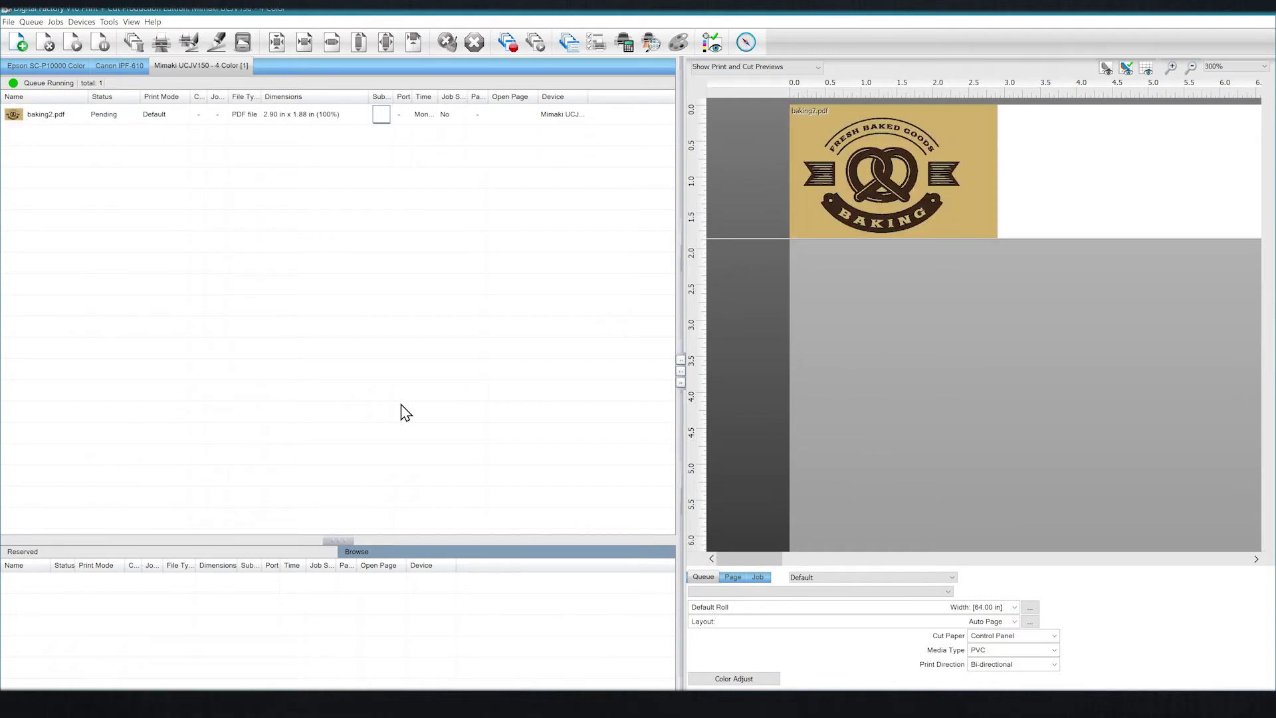
Crop the blank right strip off the baking2 logo to create a 2.60 x 1.88 in tile.
{"action": "left_click", "coordinate": [758, 577]}
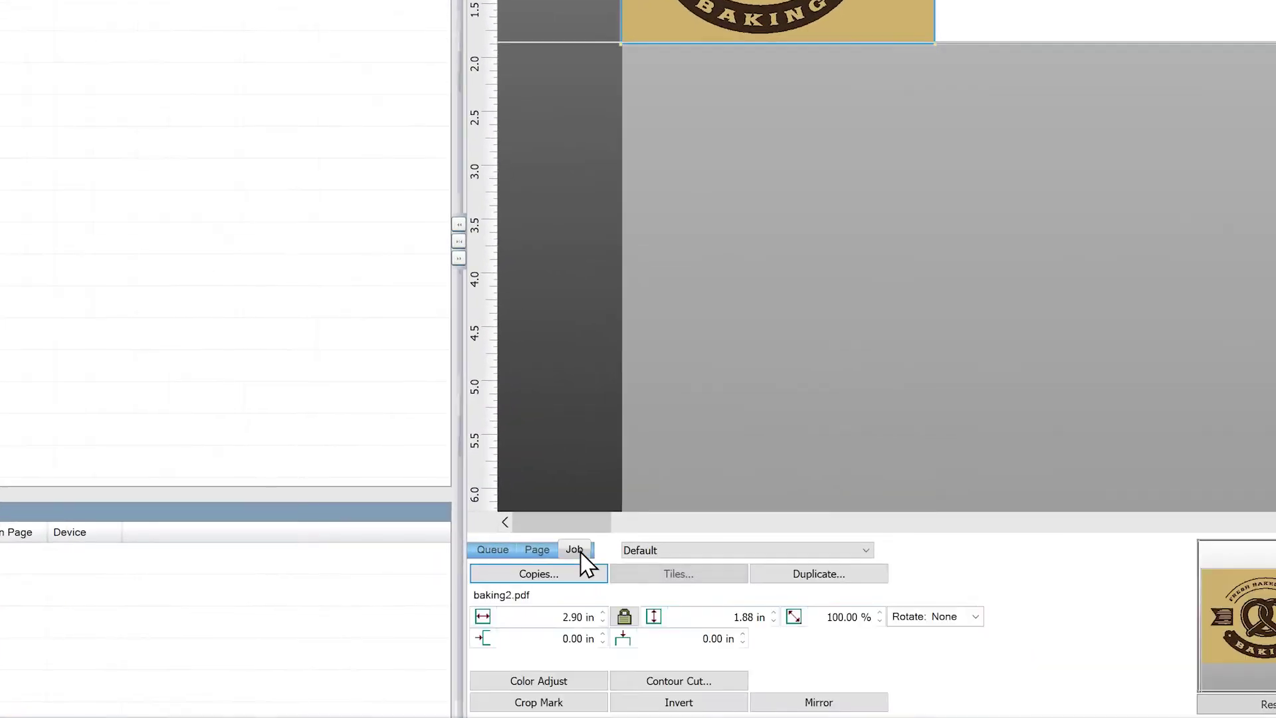
{"action": "left_click", "coordinate": [659, 578]}
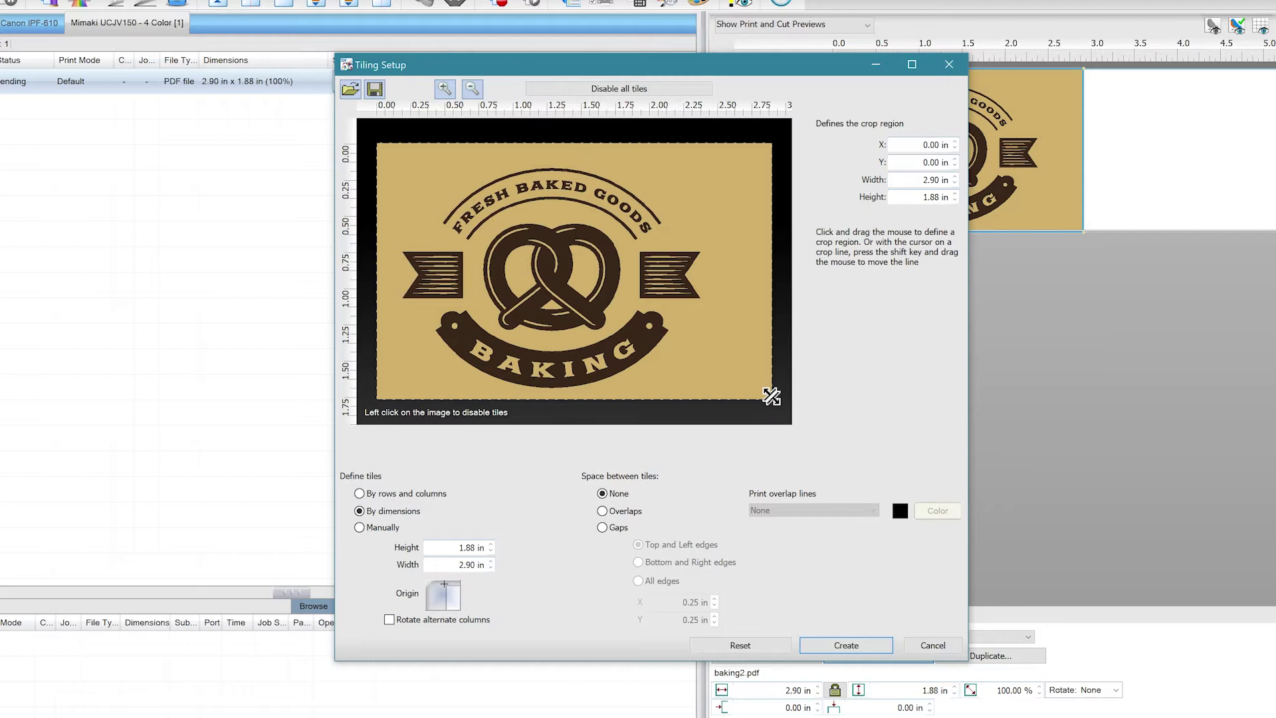
{"action": "left_click_drag", "start_coordinate": [770, 396], "coordinate": [732, 400]}
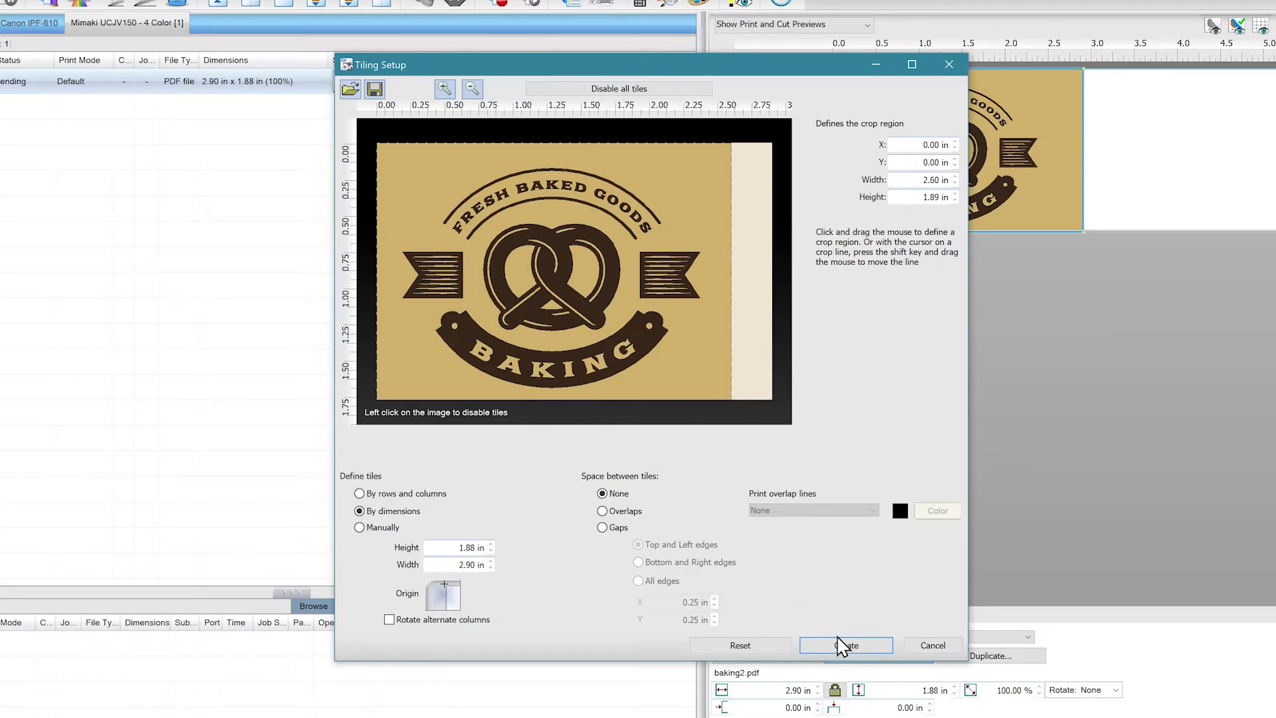
{"action": "left_click", "coordinate": [841, 644]}
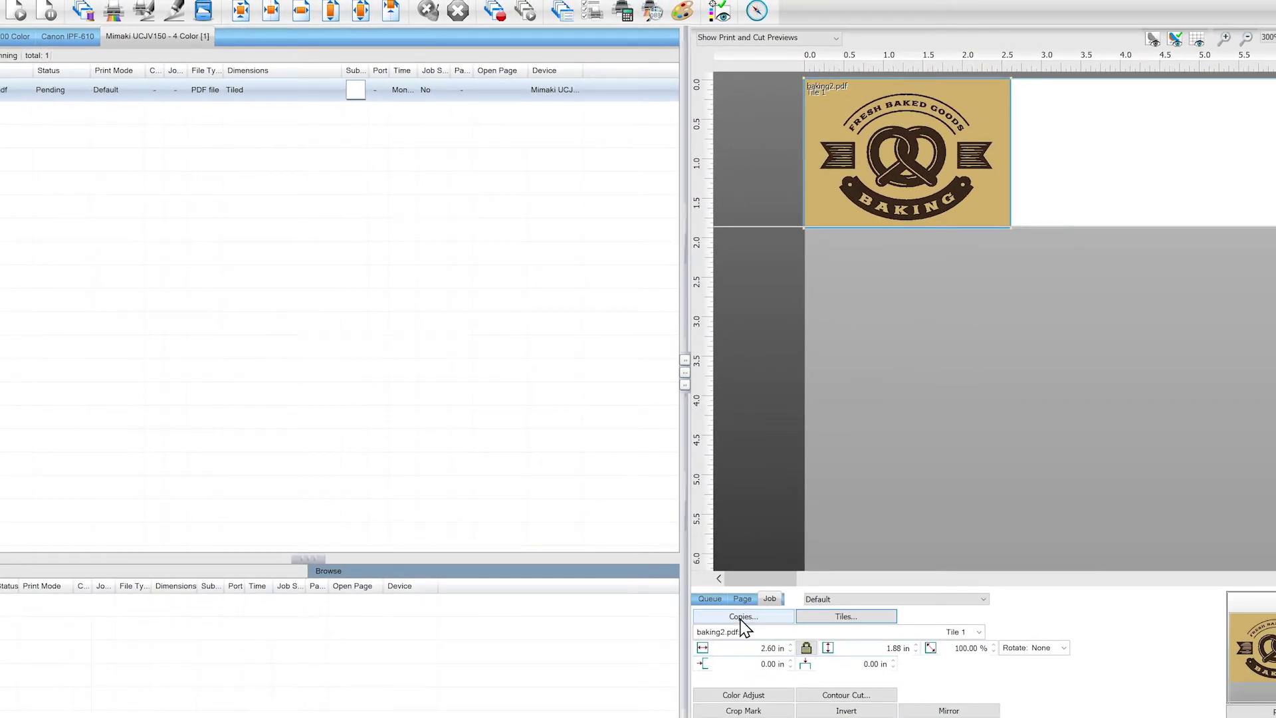
Start the copies setup for the cropped baking2 logo and select its job in the queue.
{"action": "left_click", "coordinate": [742, 616]}
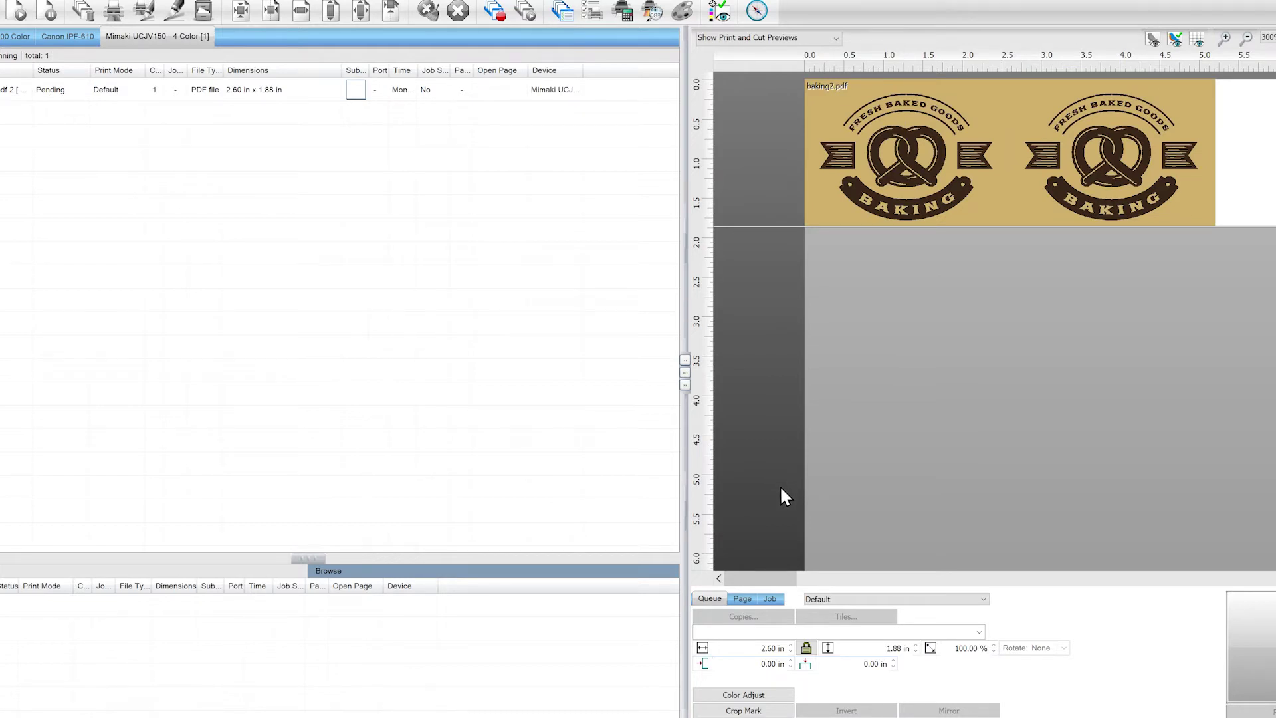
{"action": "left_click", "coordinate": [71, 89]}
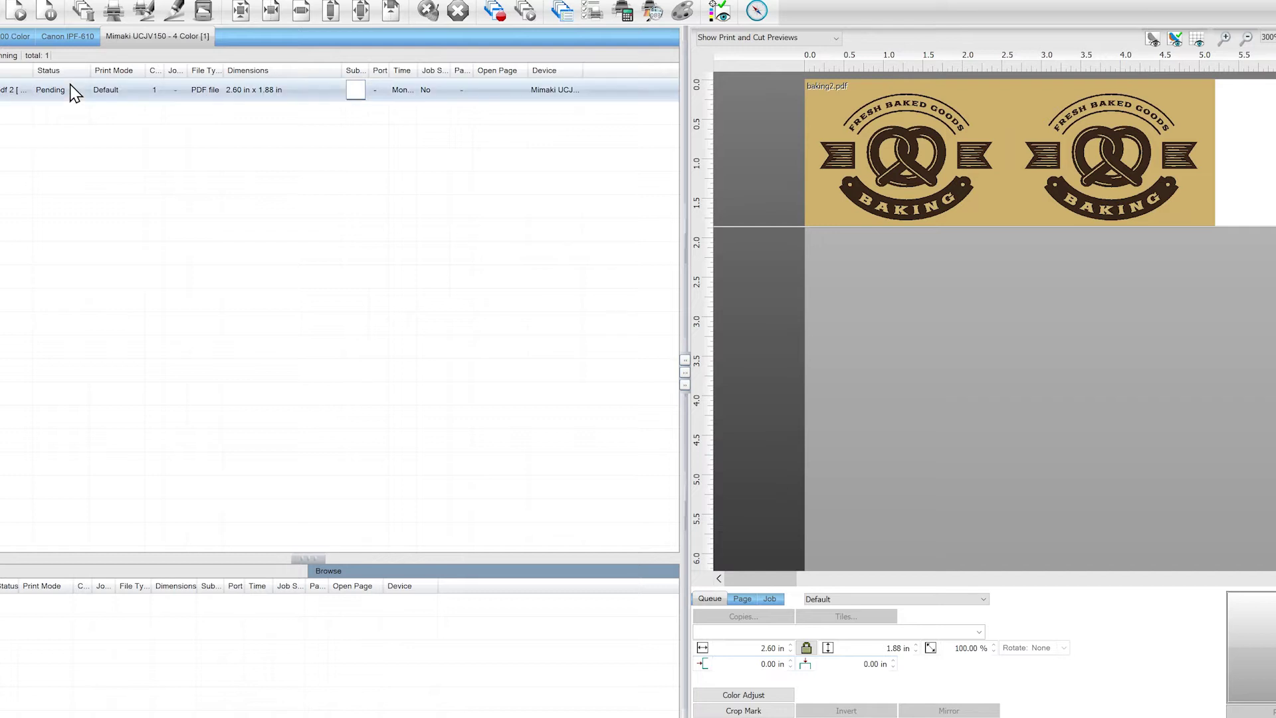
Set the step-and-repeat grid to 5 columns by 4 rows for 20 logo copies.
{"action": "left_click", "coordinate": [727, 616]}
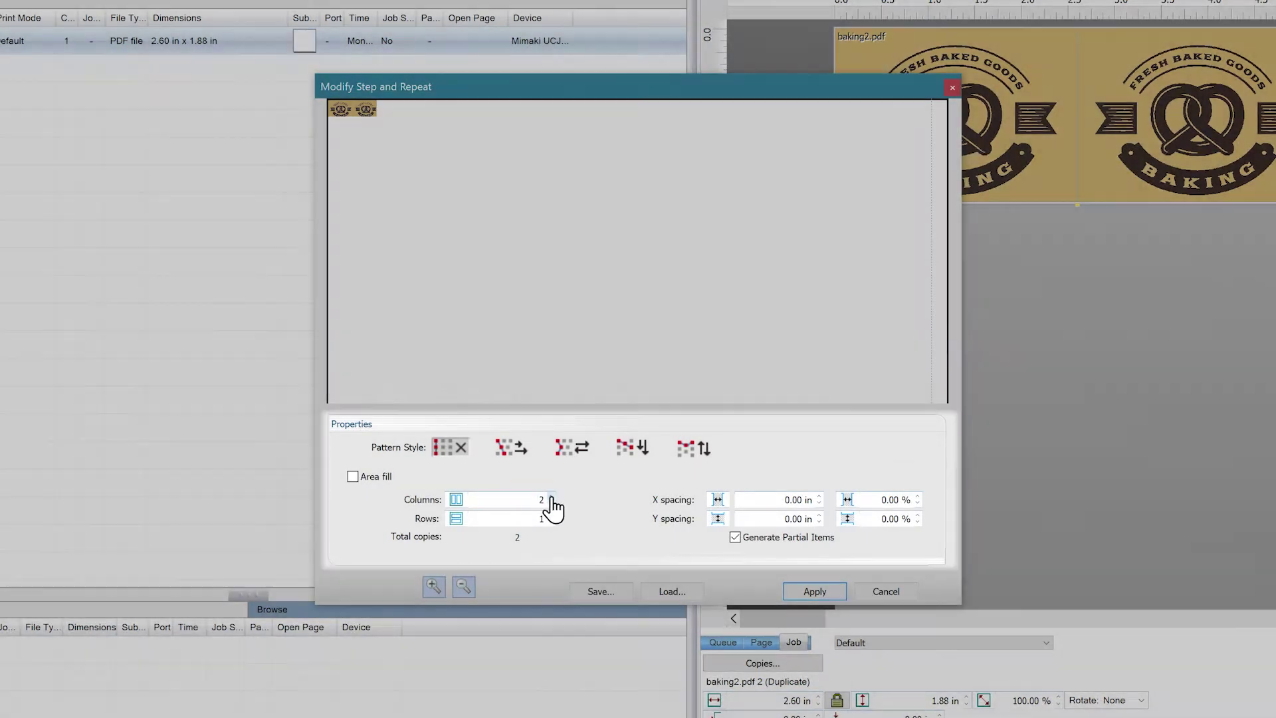
{"action": "left_click", "coordinate": [551, 497]}
{"action": "left_click", "coordinate": [550, 496]}
{"action": "left_click", "coordinate": [550, 497]}
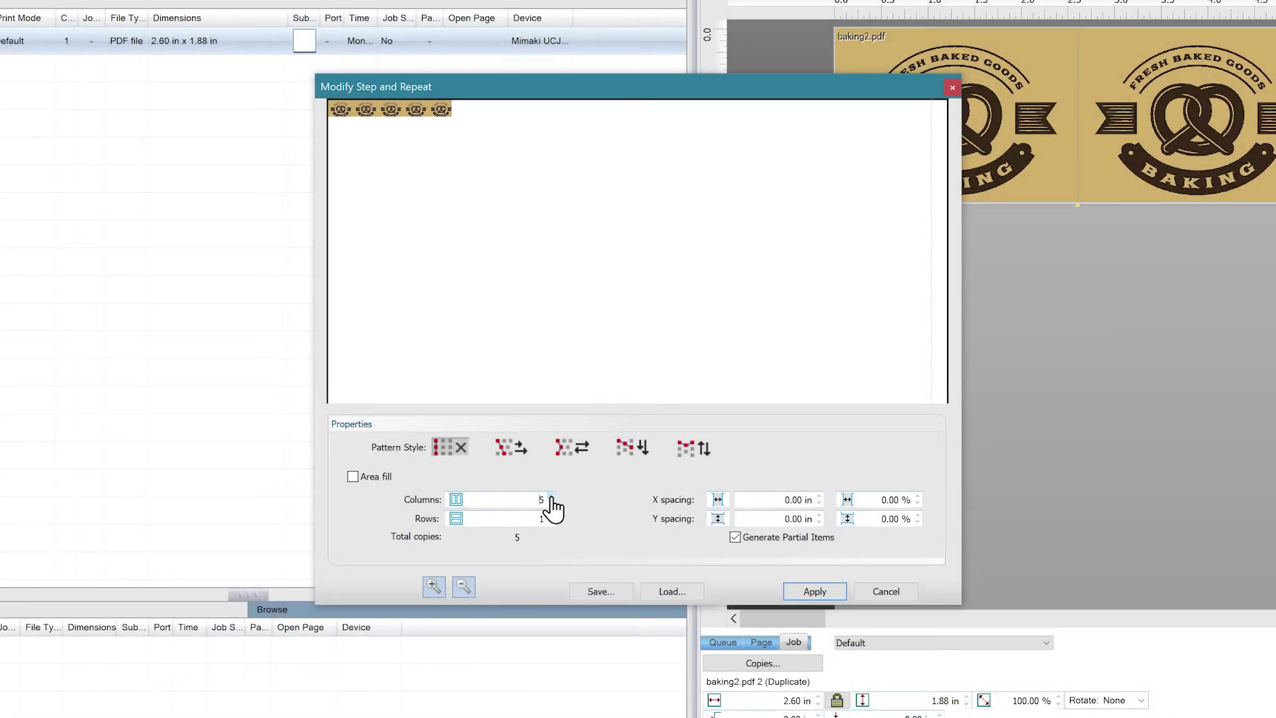
{"action": "left_click", "coordinate": [551, 515]}
{"action": "left_click", "coordinate": [551, 515]}
{"action": "left_click", "coordinate": [550, 515]}
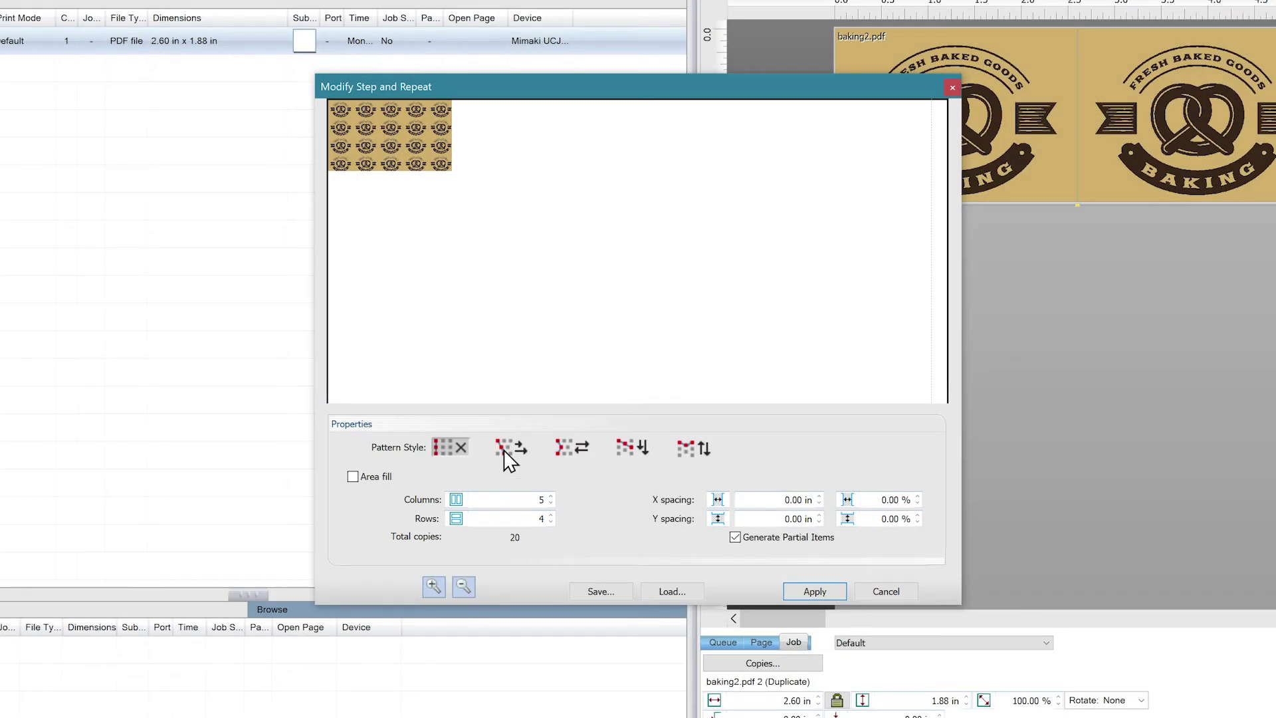
{"action": "left_click", "coordinate": [505, 451]}
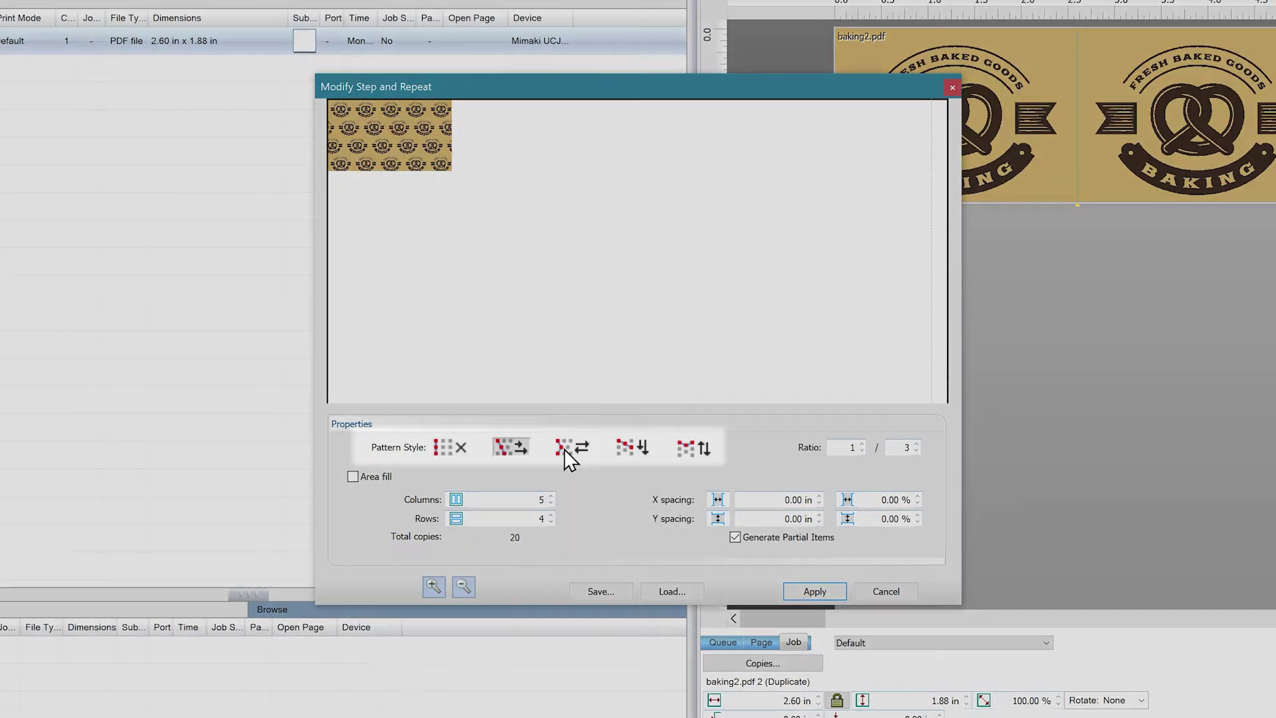
Settle on the staggered-rows pattern with 1/3 offset, keeping Generate Partial Items on.
{"action": "left_click", "coordinate": [564, 449]}
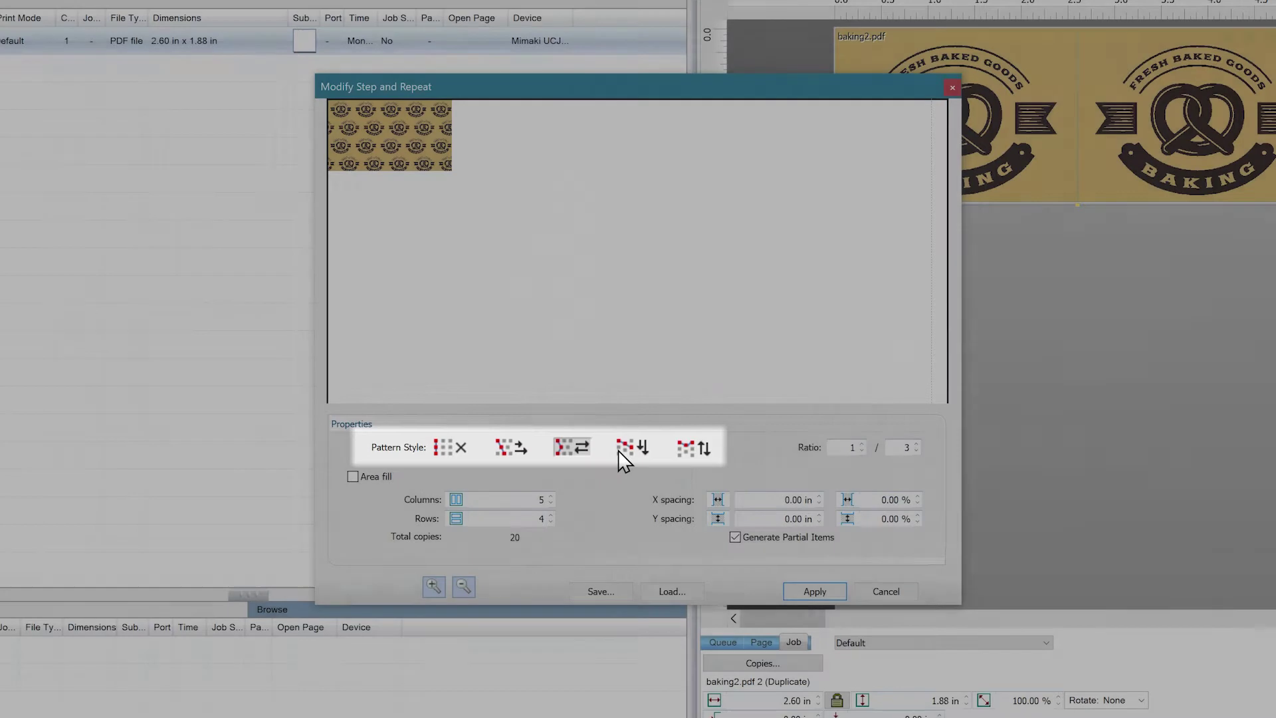
{"action": "left_click", "coordinate": [620, 449]}
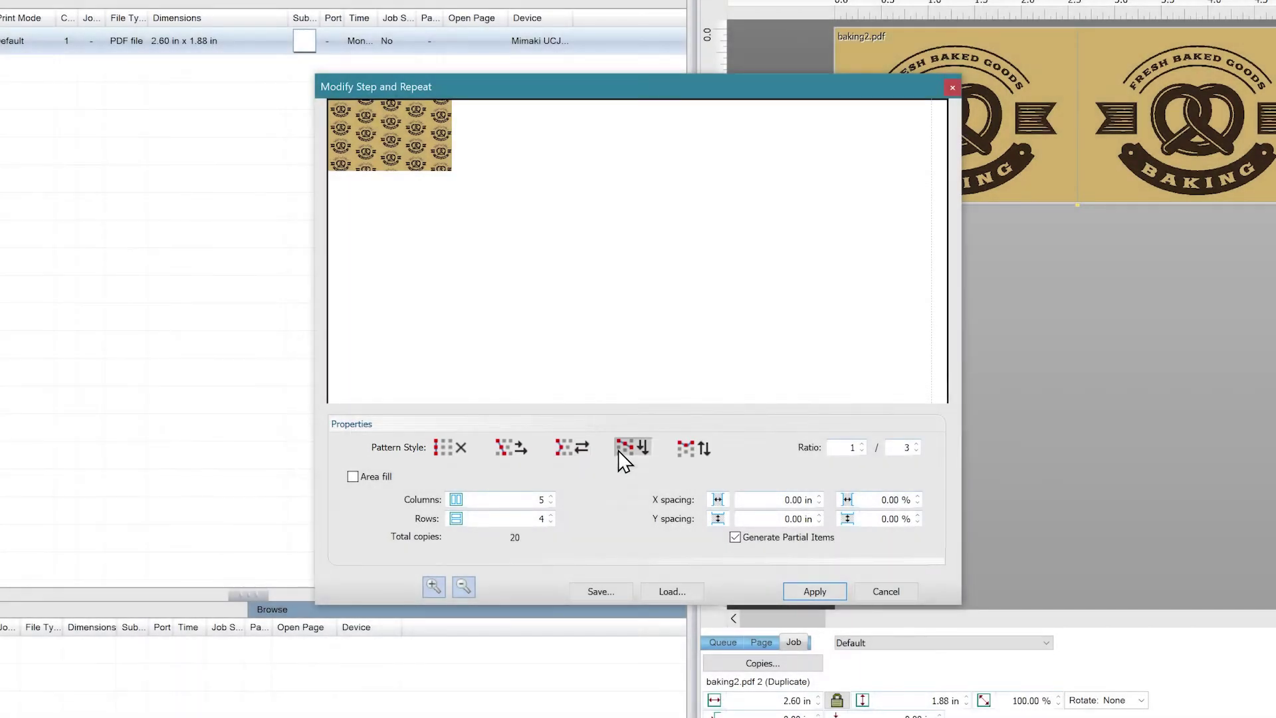
{"action": "left_click", "coordinate": [687, 451]}
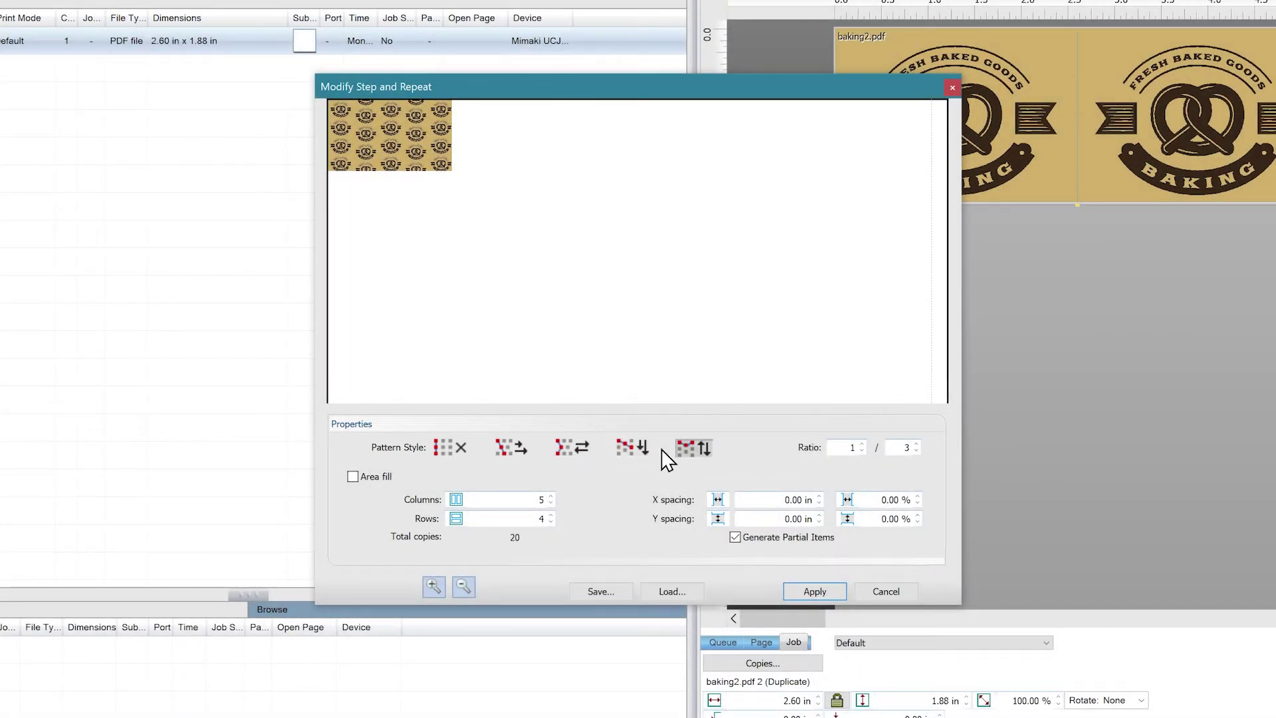
{"action": "left_click", "coordinate": [455, 451]}
{"action": "key", "text": "Right"}
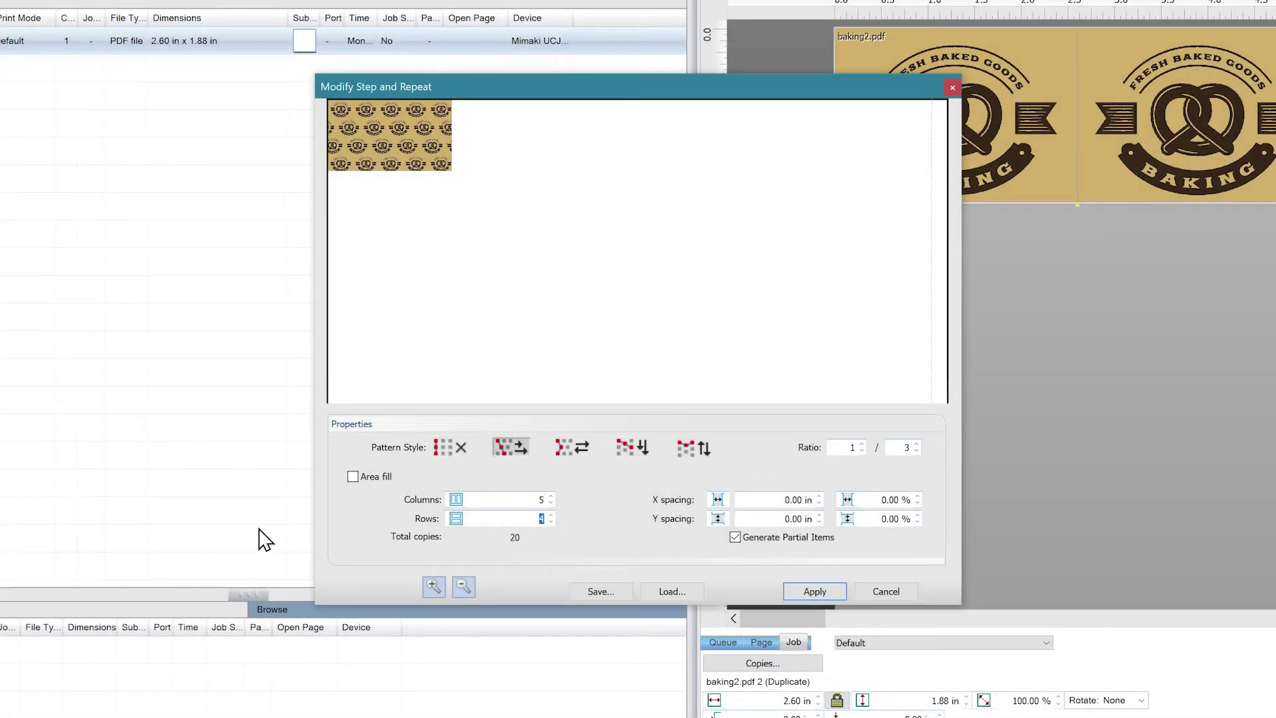
{"action": "left_click", "coordinate": [735, 538]}
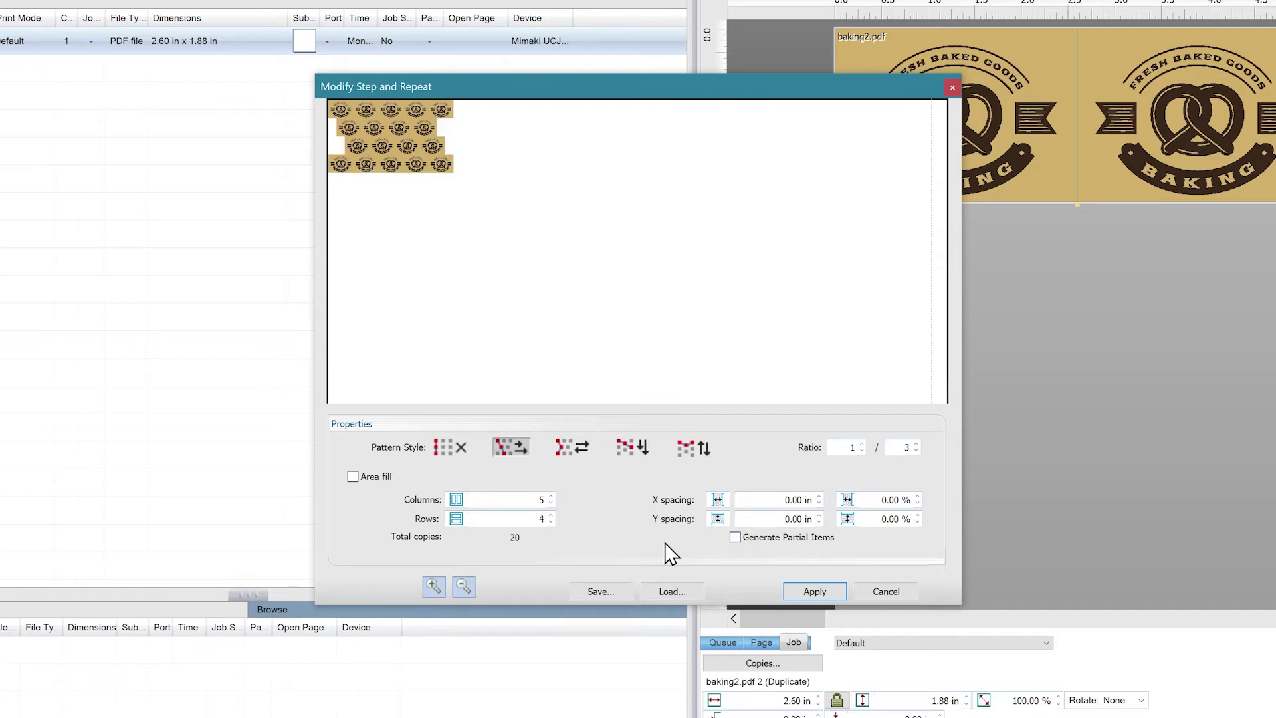
{"action": "left_click", "coordinate": [735, 538]}
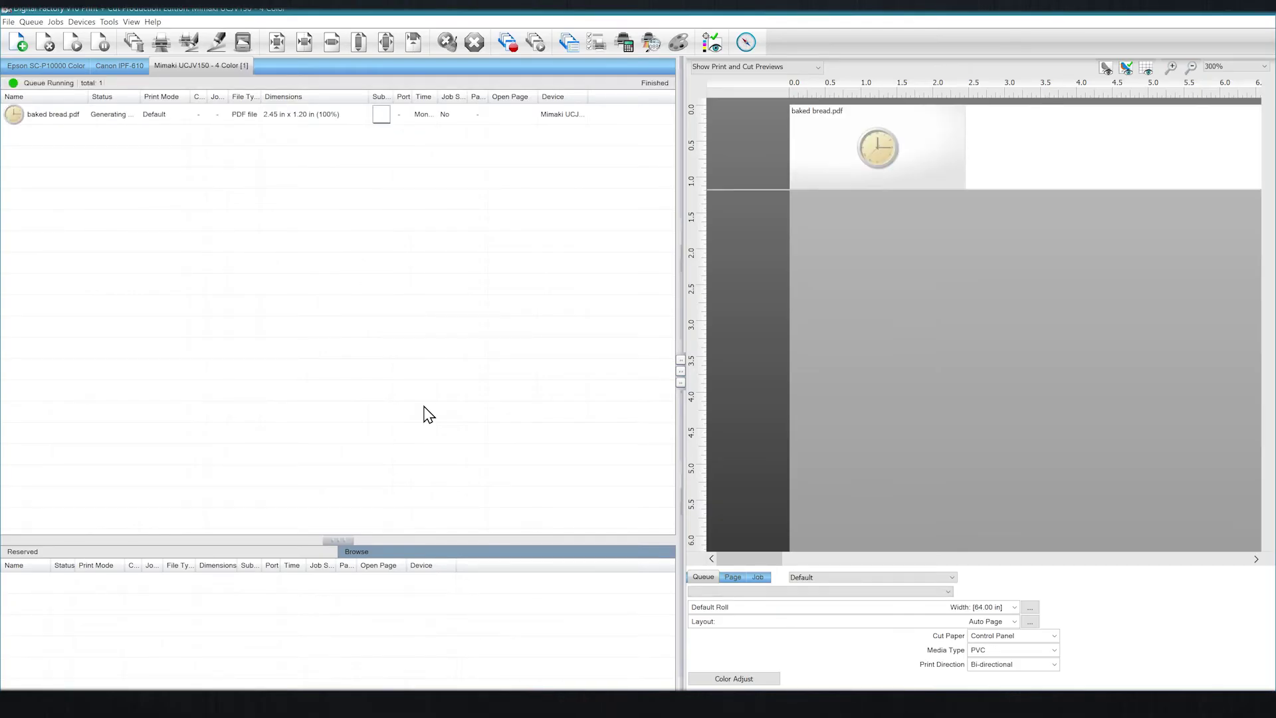
Lay out the baked bread logo as 3 columns by 3 rows, staggered rows with 1/2 offset.
{"action": "left_click", "coordinate": [756, 577]}
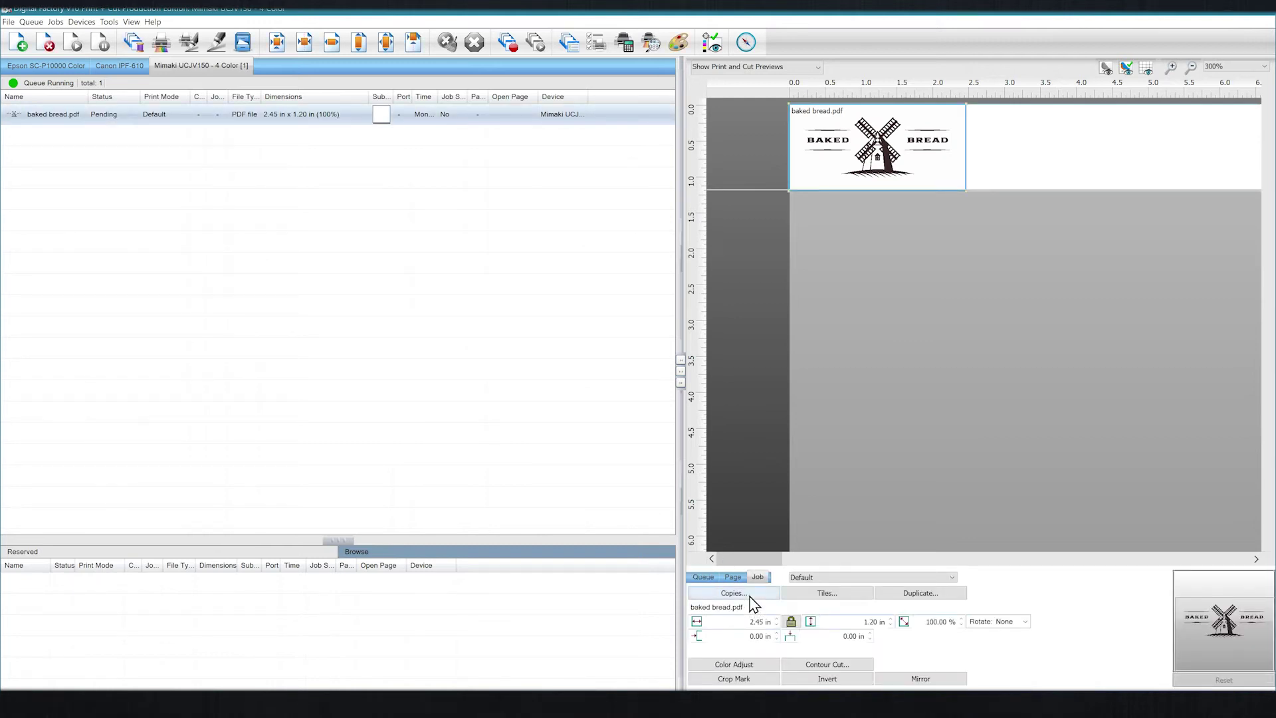
{"action": "left_click", "coordinate": [734, 593]}
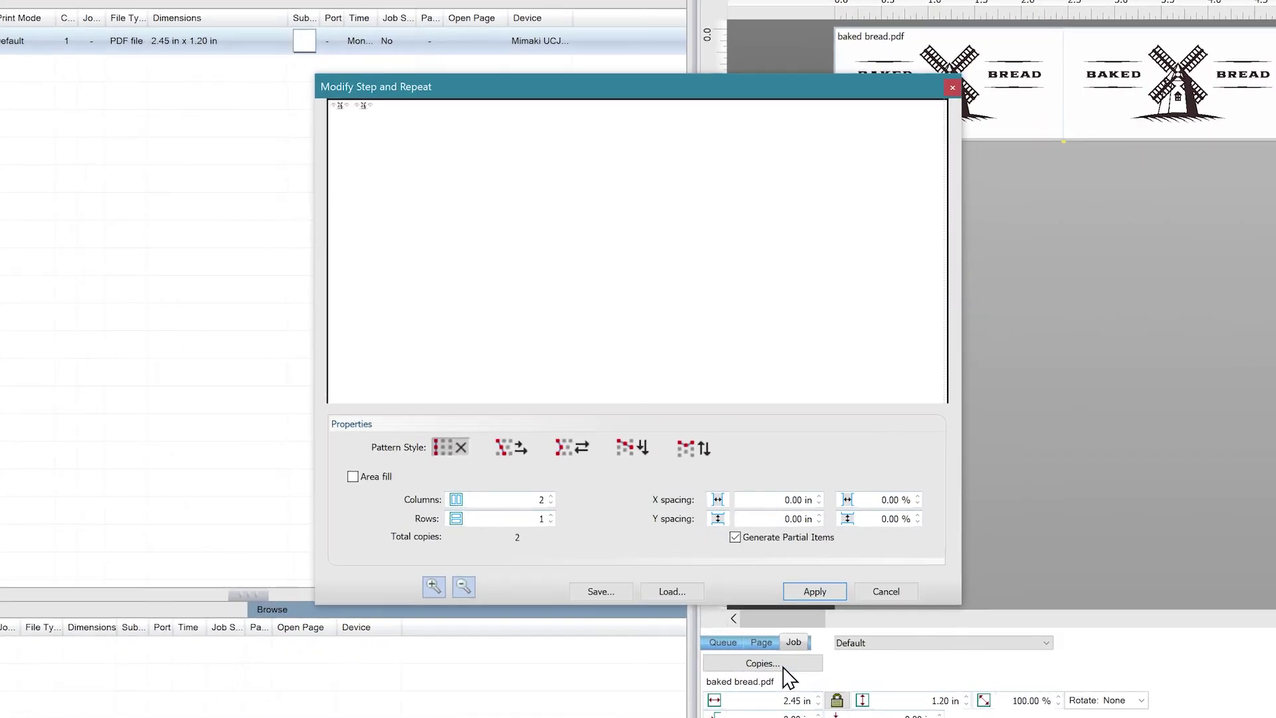
{"action": "left_click", "coordinate": [550, 496]}
{"action": "left_click", "coordinate": [550, 515]}
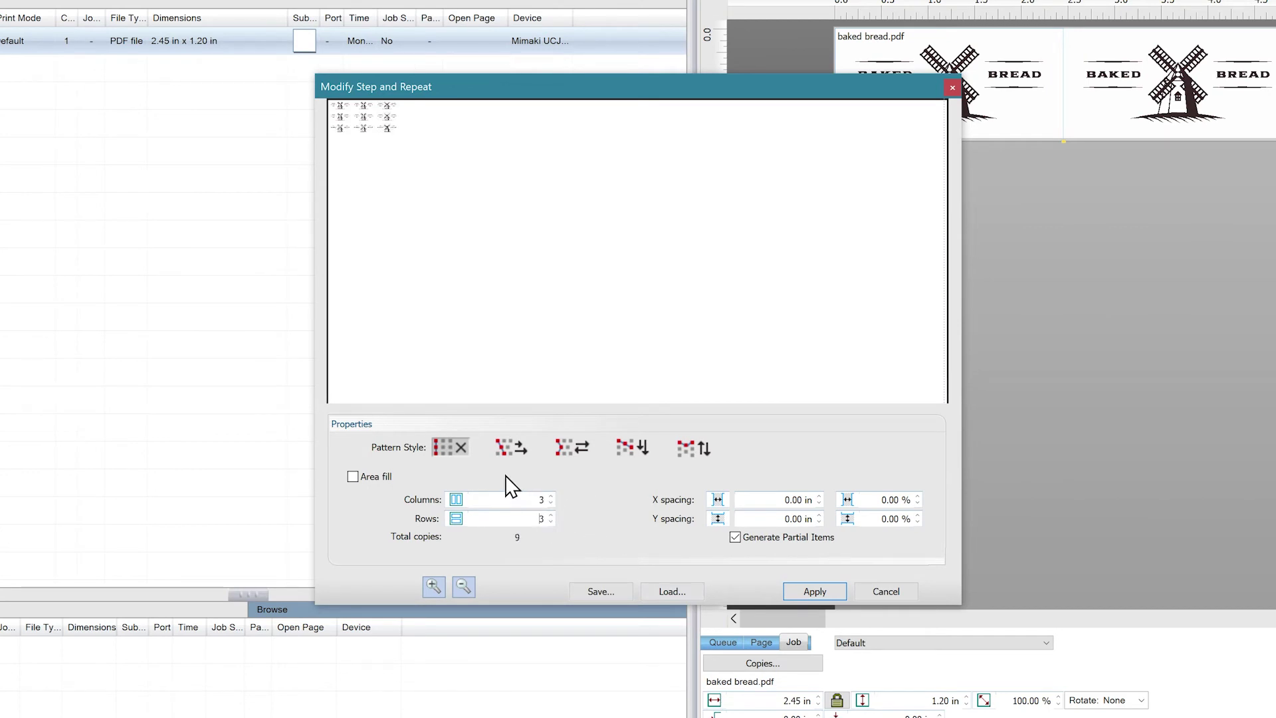
{"action": "left_click", "coordinate": [508, 452]}
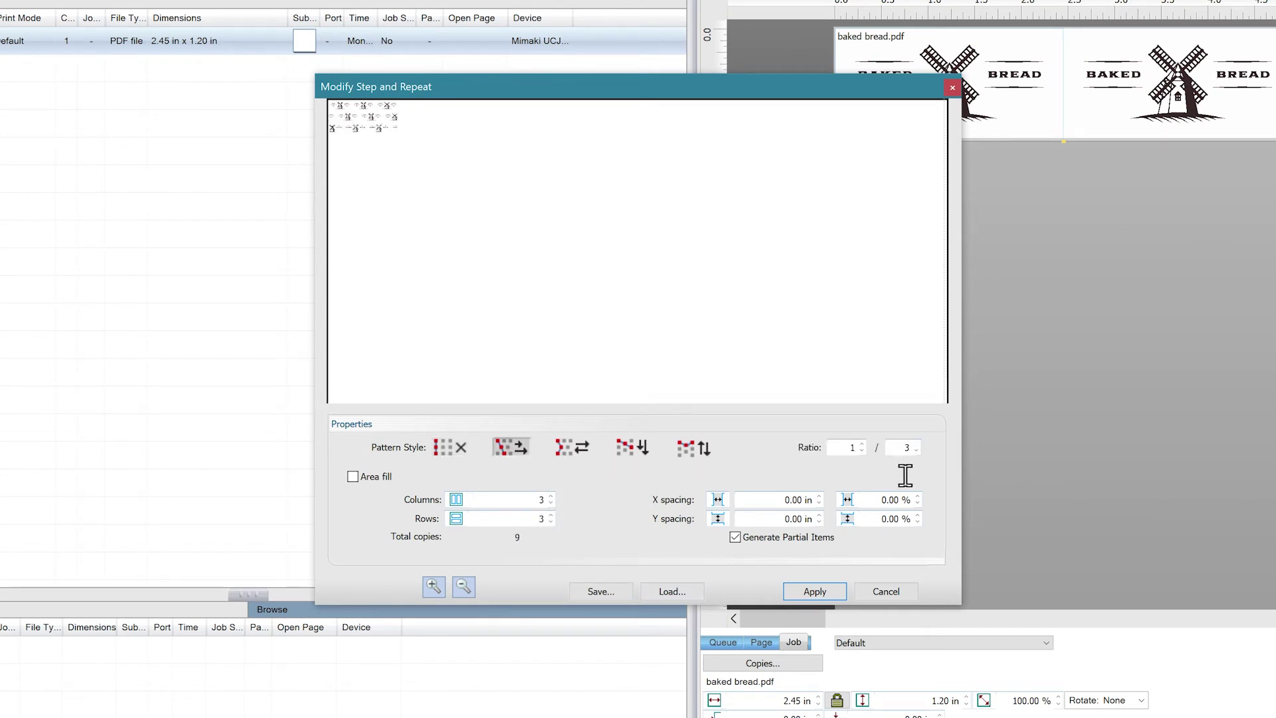
{"action": "left_click", "coordinate": [916, 452]}
Set the vertical spacing to -0.30 in so rows overlap, and apply the pattern.
{"action": "left_click", "coordinate": [776, 518]}
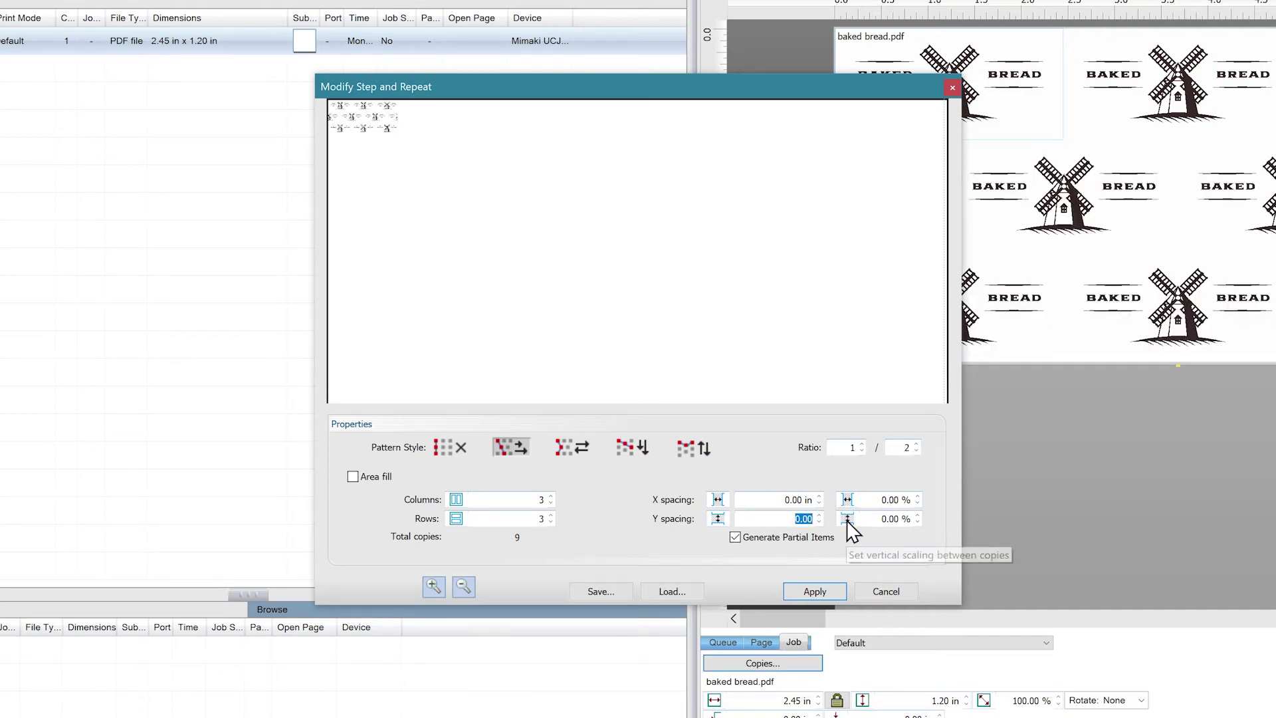
{"action": "type", "text": "-.3"}
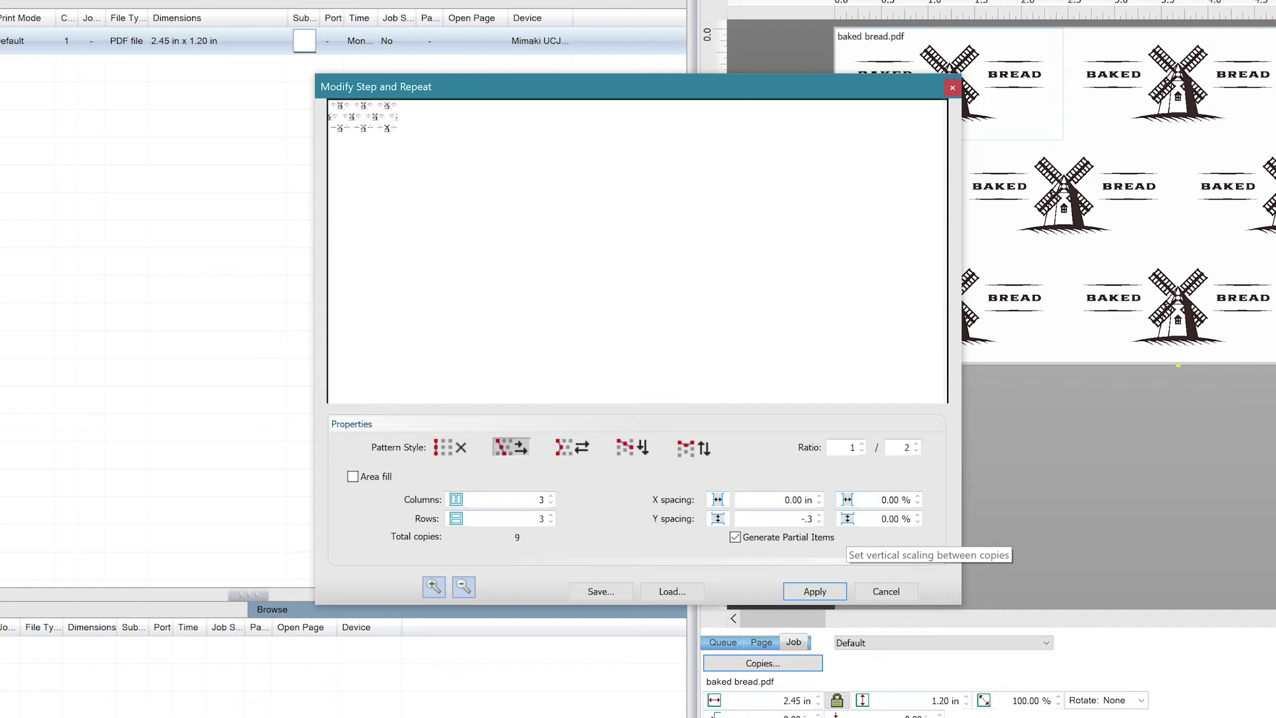
{"action": "key", "text": "Tab"}
{"action": "left_click", "coordinate": [802, 590]}
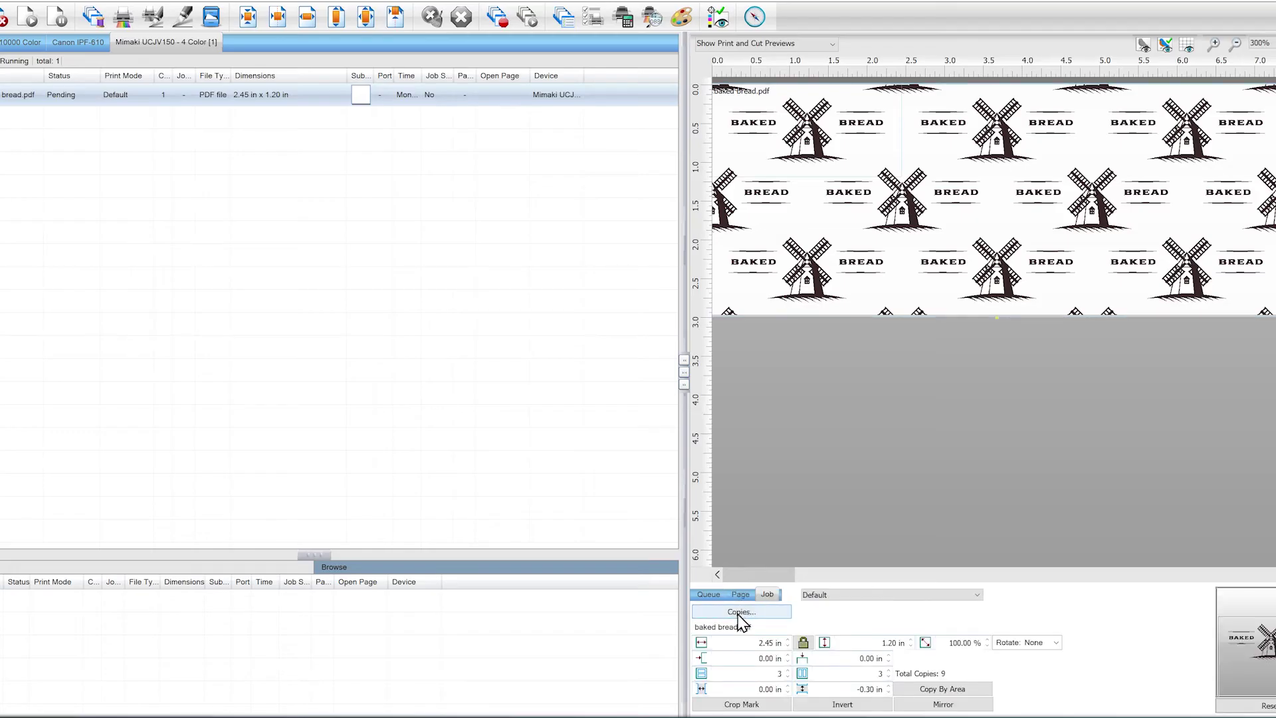
{"action": "left_click", "coordinate": [739, 612]}
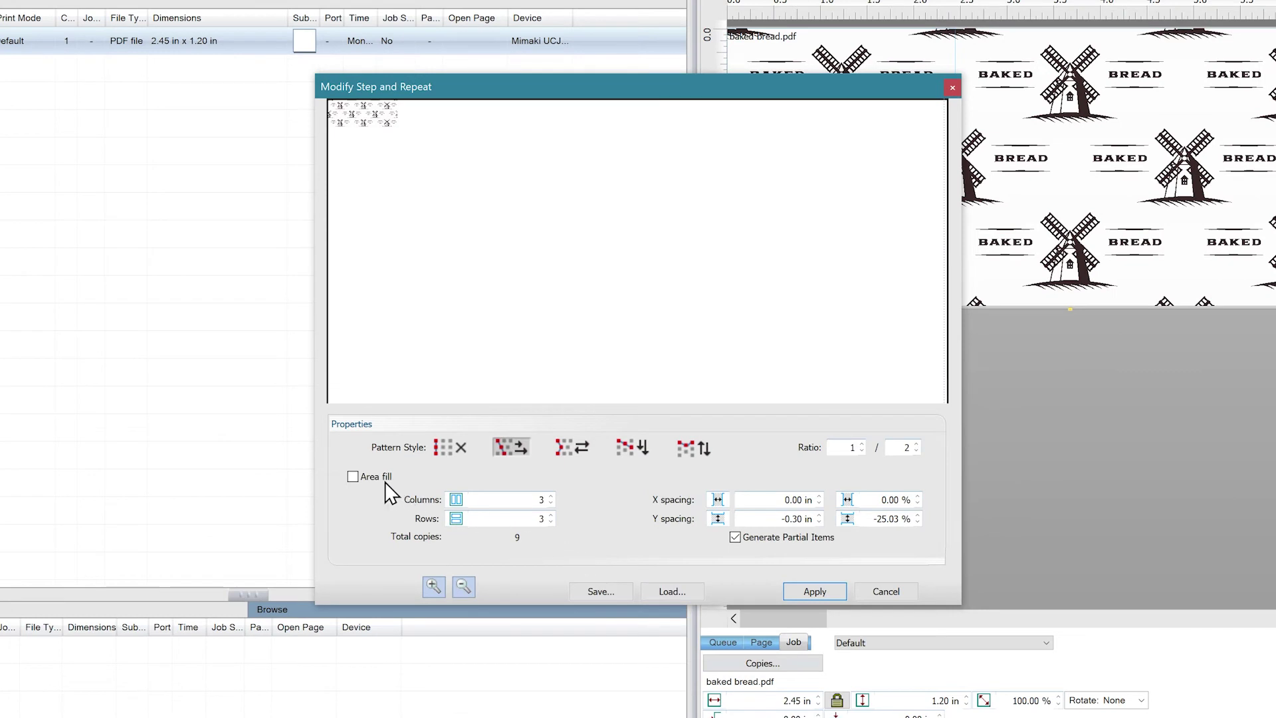
Enable Area fill with length 48 in and width 55 in, giving 54 copies, and apply.
{"action": "left_click", "coordinate": [353, 477]}
{"action": "left_click", "coordinate": [500, 499]}
{"action": "type", "text": "48"}
{"action": "key", "text": "Tab"}
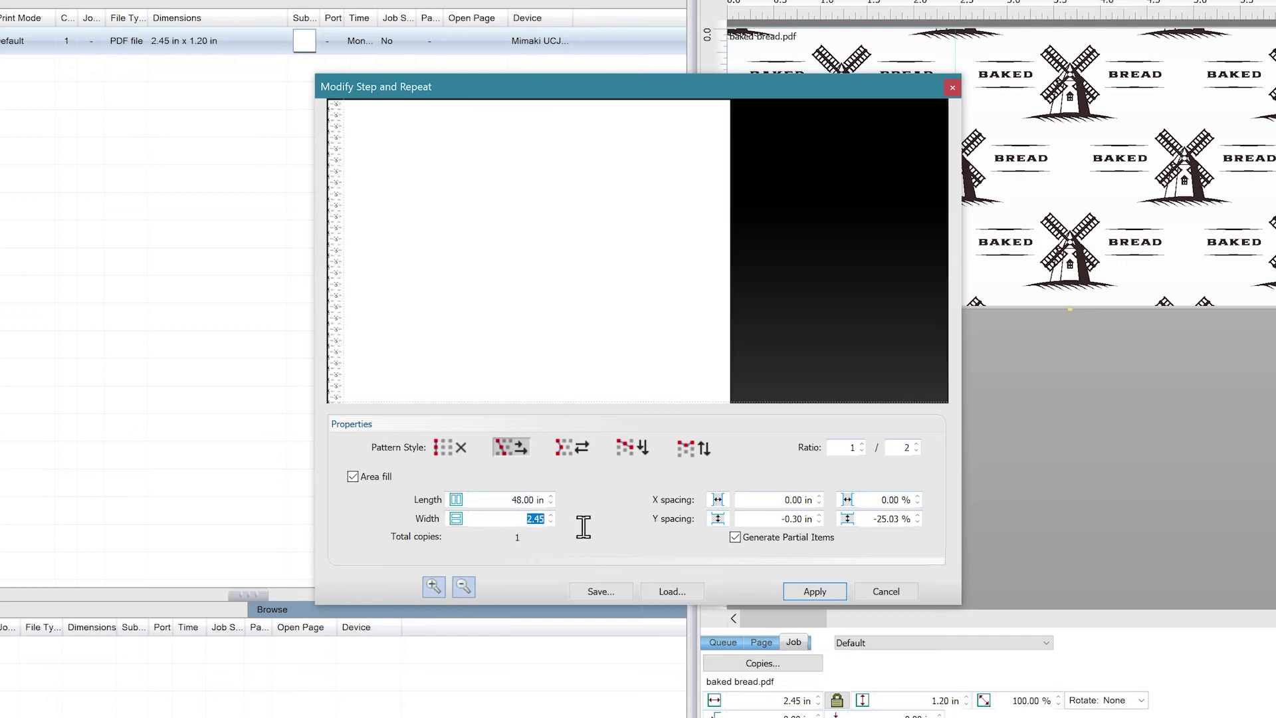
{"action": "type", "text": "55"}
{"action": "left_click", "coordinate": [502, 499]}
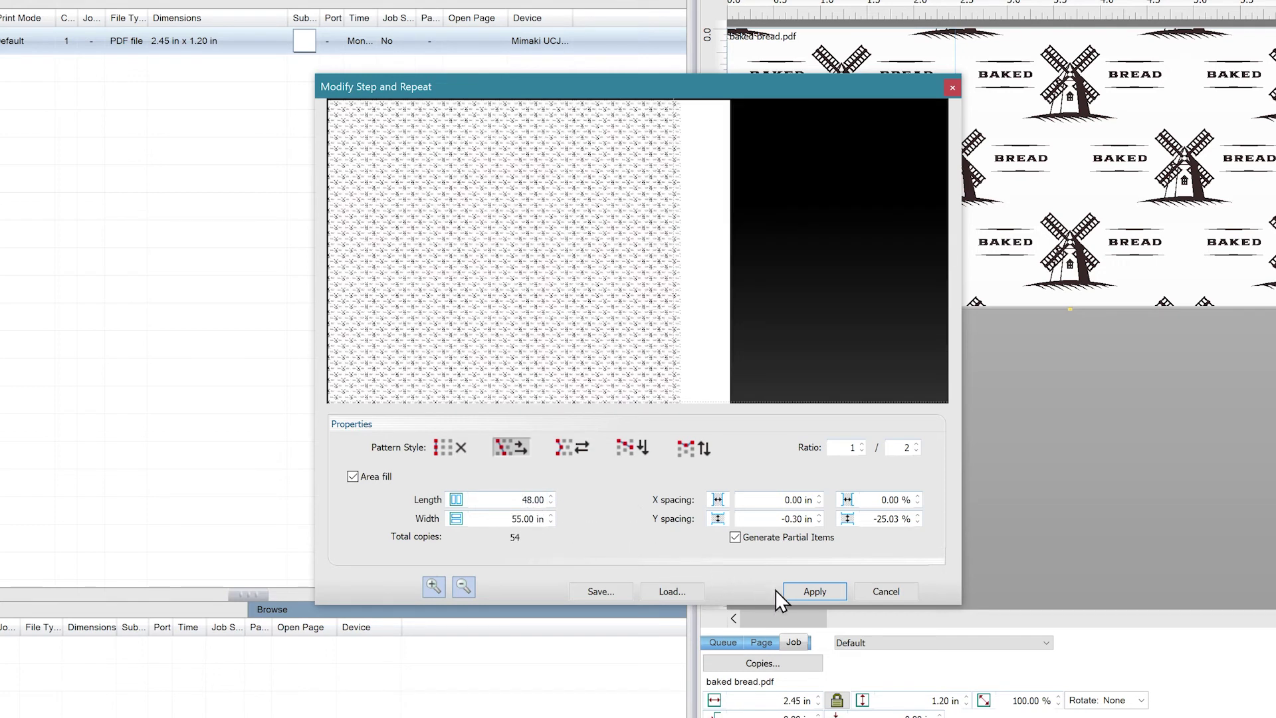
{"action": "left_click", "coordinate": [815, 591]}
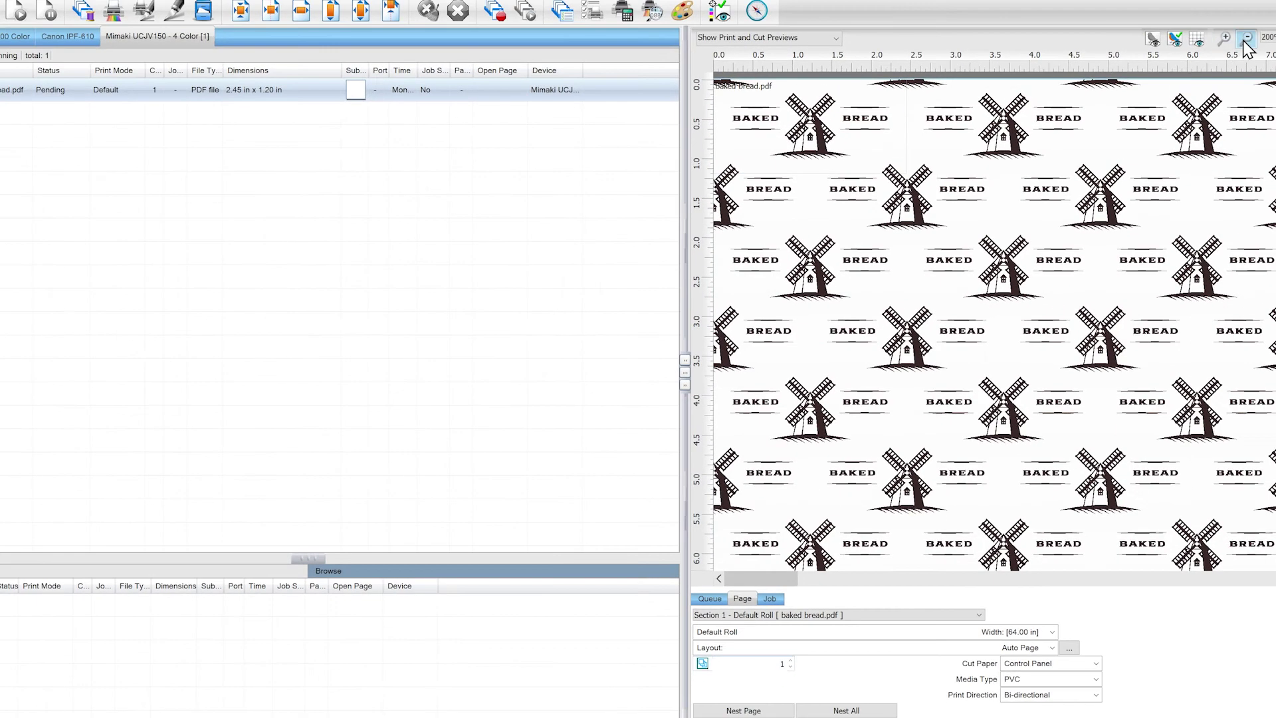
Zoom the preview out to see the full 48 × 55 in sheet of offset bread logos.
{"action": "left_click", "coordinate": [1245, 40]}
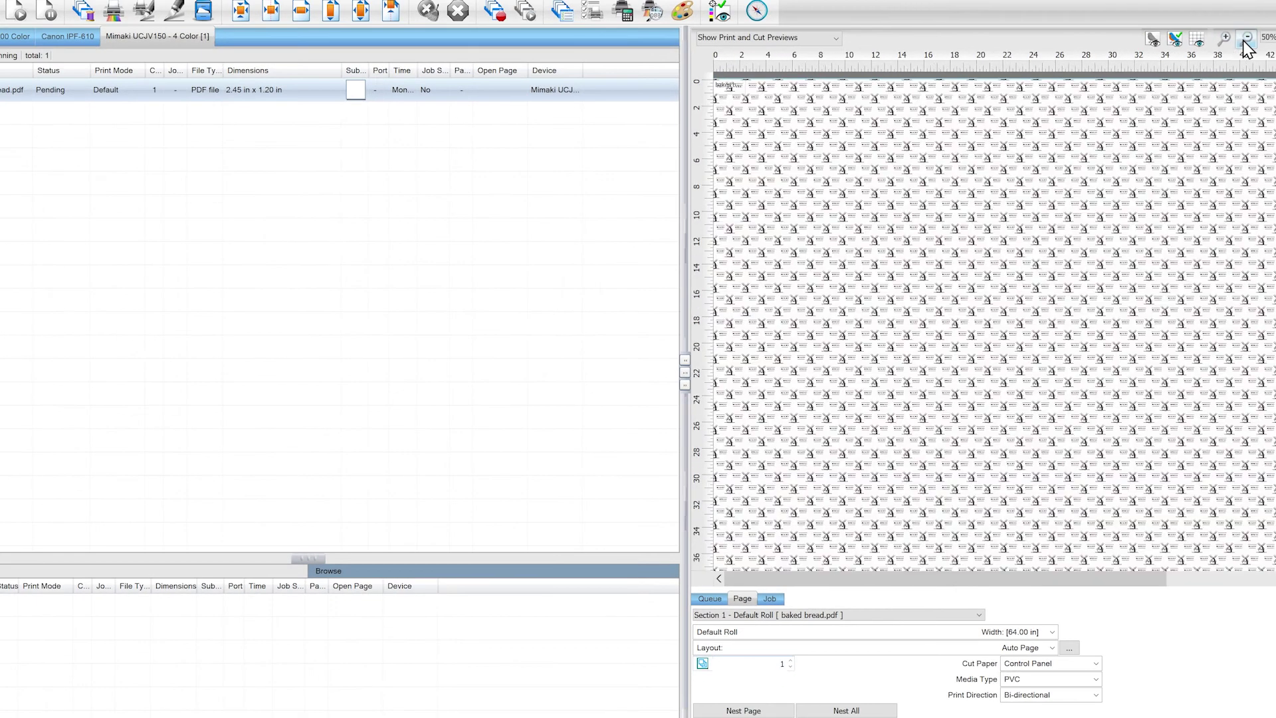
{"action": "left_click", "coordinate": [1246, 40]}
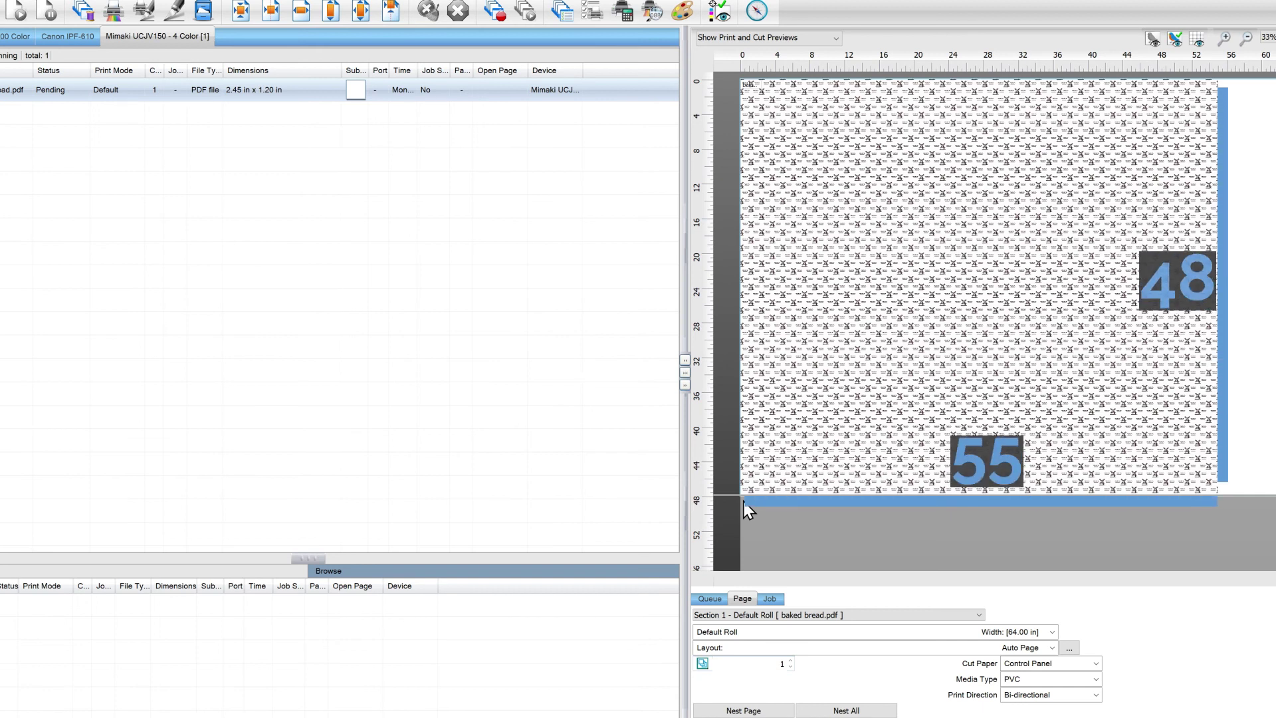
{"action": "left_click", "coordinate": [769, 598]}
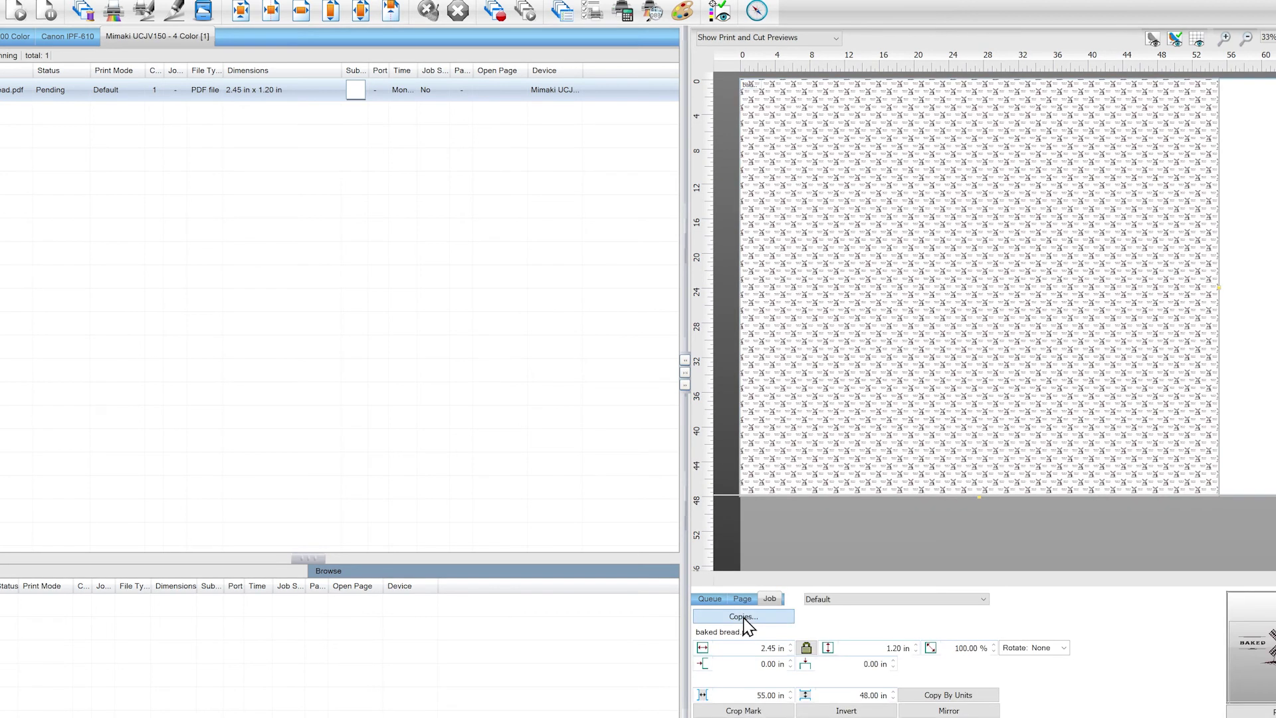
{"action": "left_click", "coordinate": [743, 616]}
Save the pattern as preset 'Baked Bread Tablecloth' in the presets folder, then select it from Load.
{"action": "left_click", "coordinate": [604, 557]}
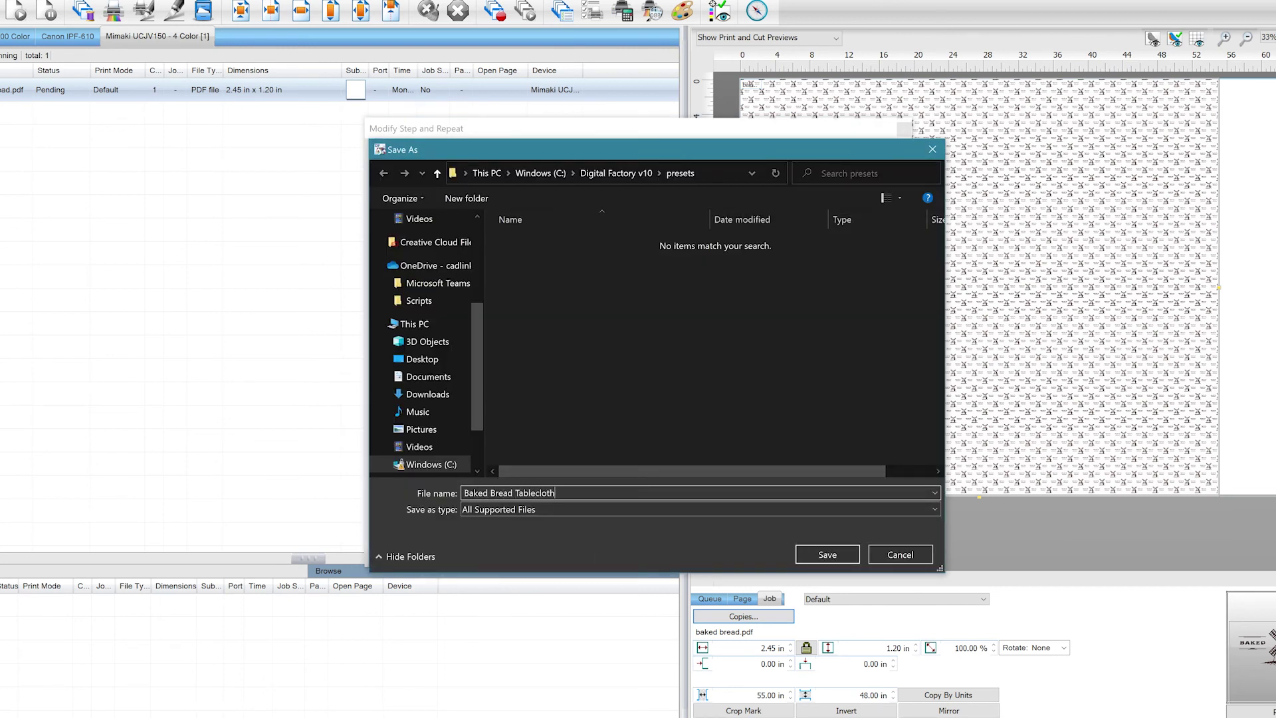
{"action": "left_click", "coordinate": [834, 552]}
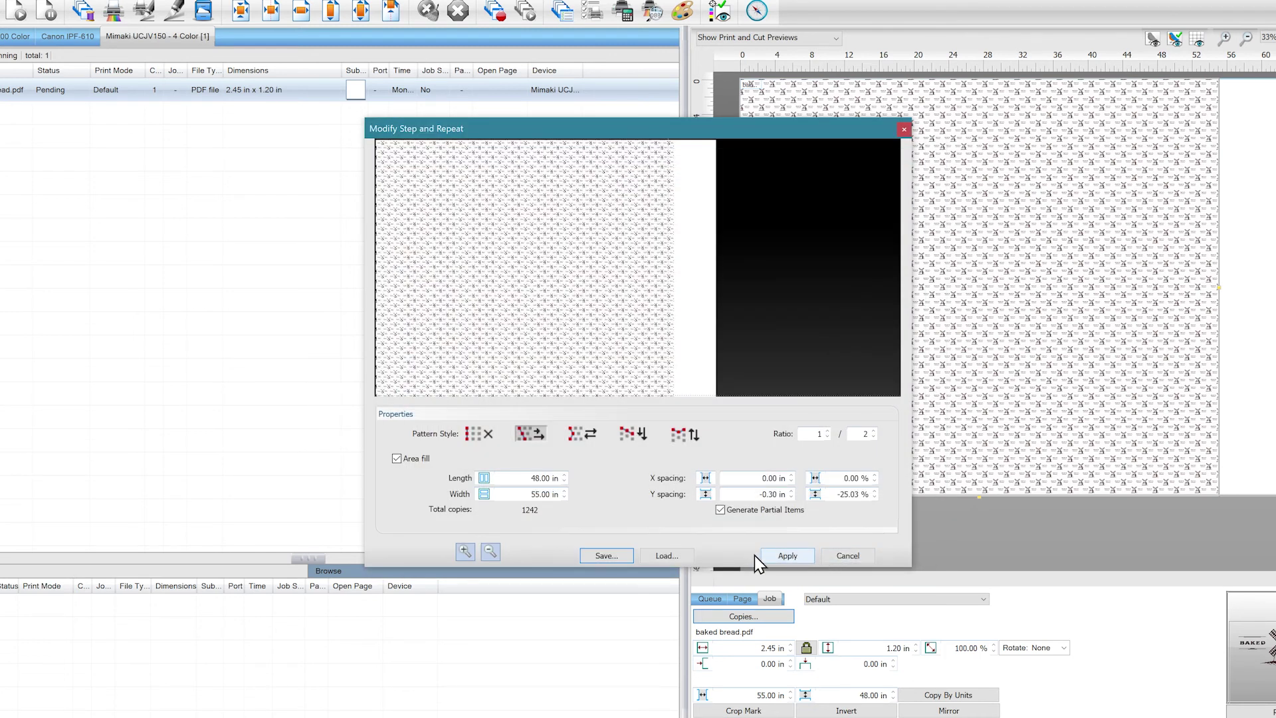
{"action": "left_click", "coordinate": [666, 555]}
{"action": "left_click", "coordinate": [562, 242]}
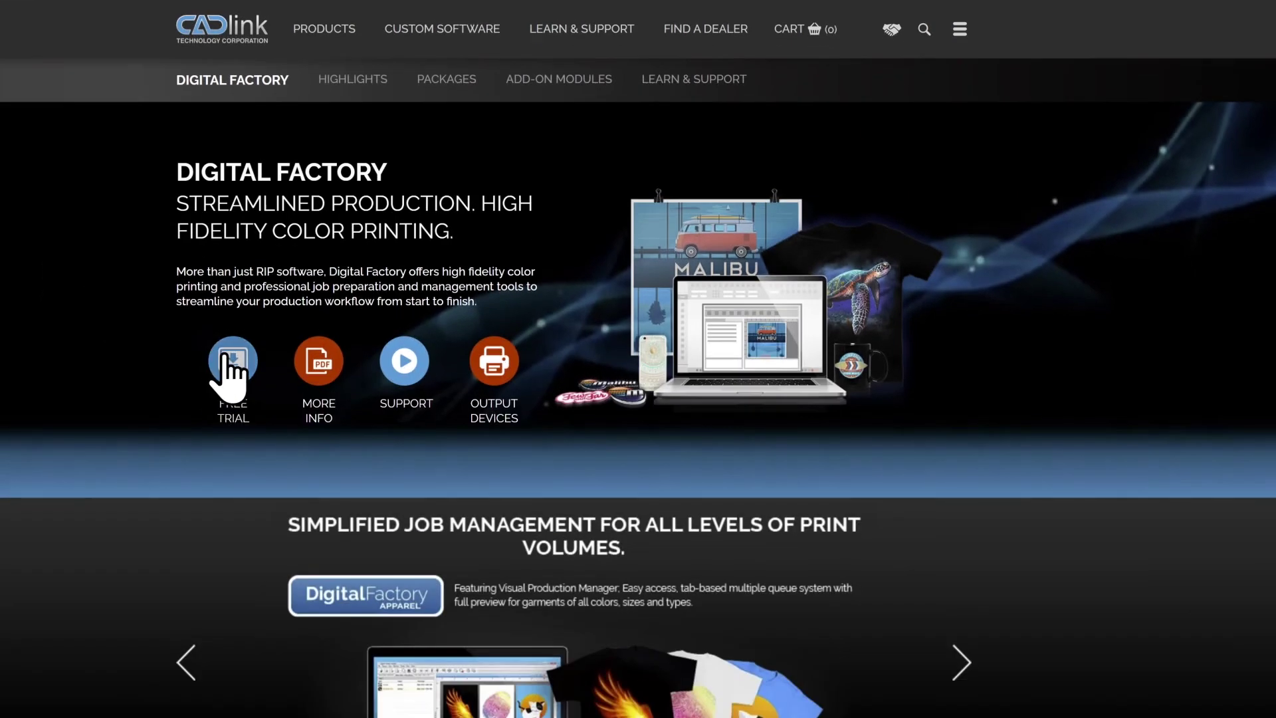
Go to the Digital Factory Trials page listing the Wide Format, Apparel and Sublimation editions.
{"action": "left_click", "coordinate": [232, 450]}
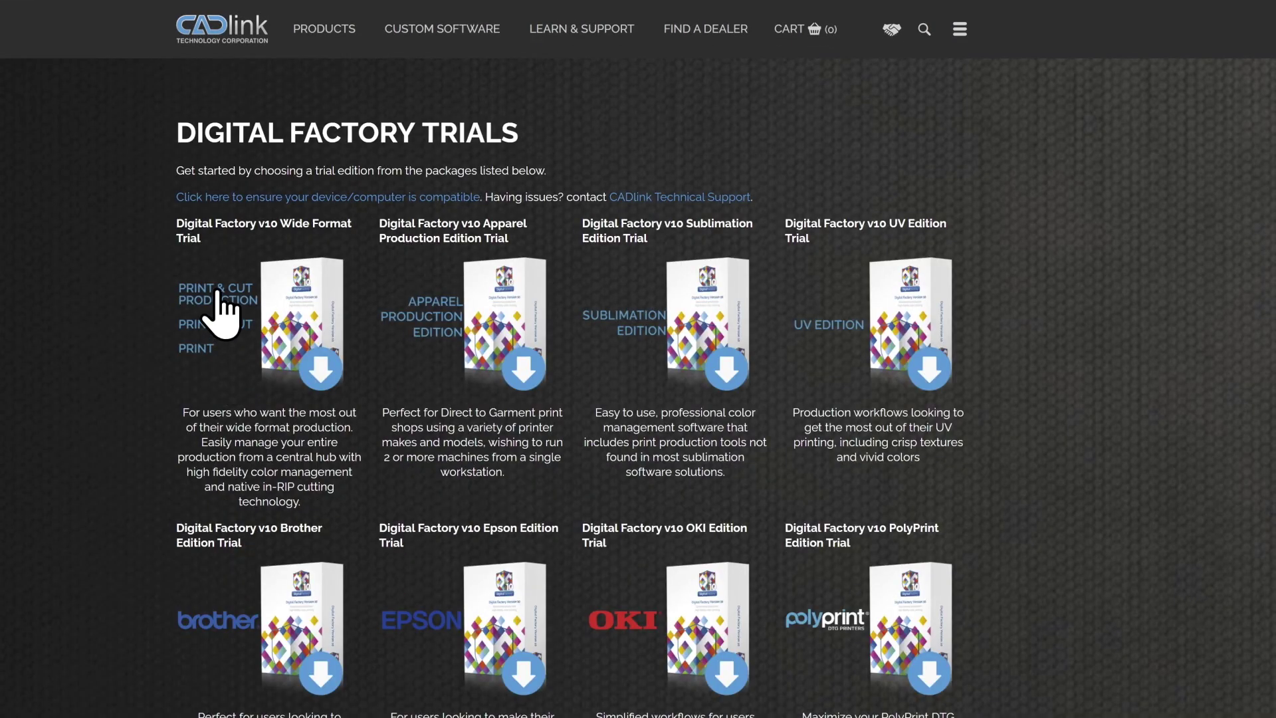